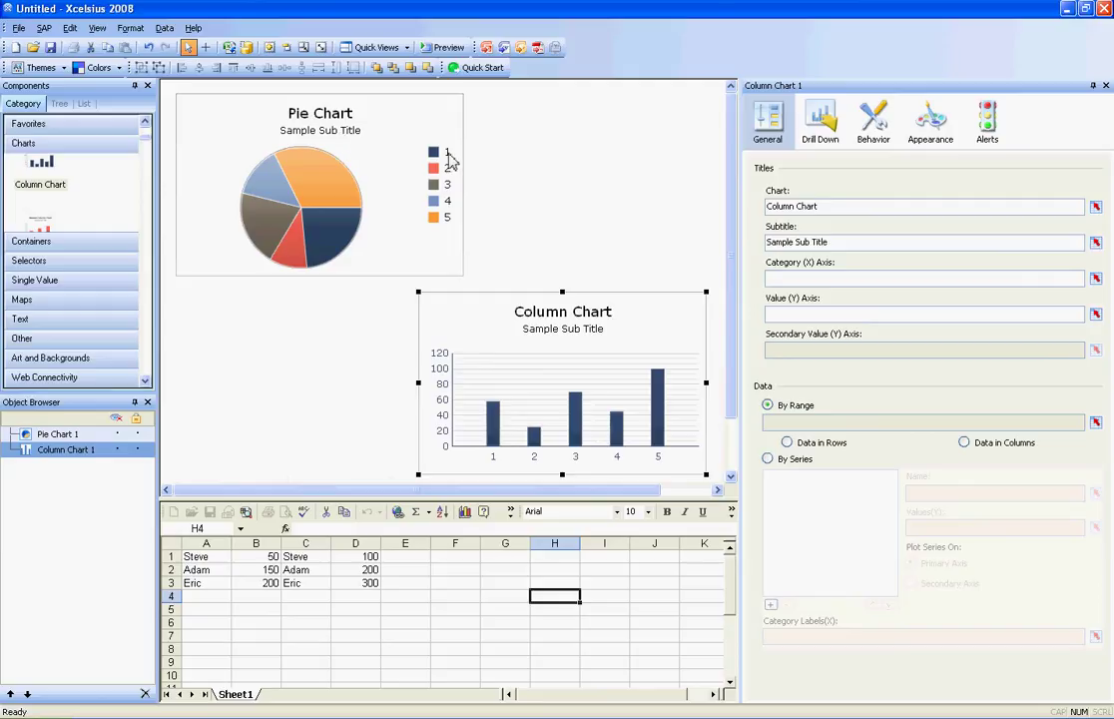
# Add a new XML Data connection in Data Manager and rename it SocialNetworks.
pyautogui.click(247, 47)
pyautogui.click(419, 123)
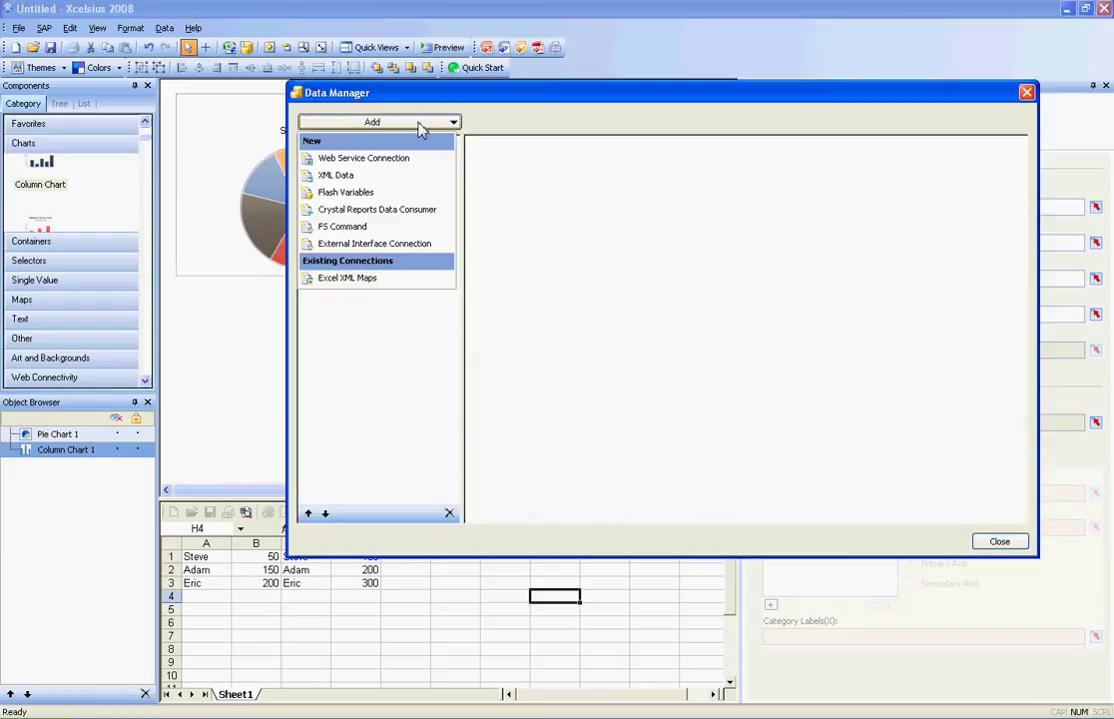
pyautogui.click(397, 179)
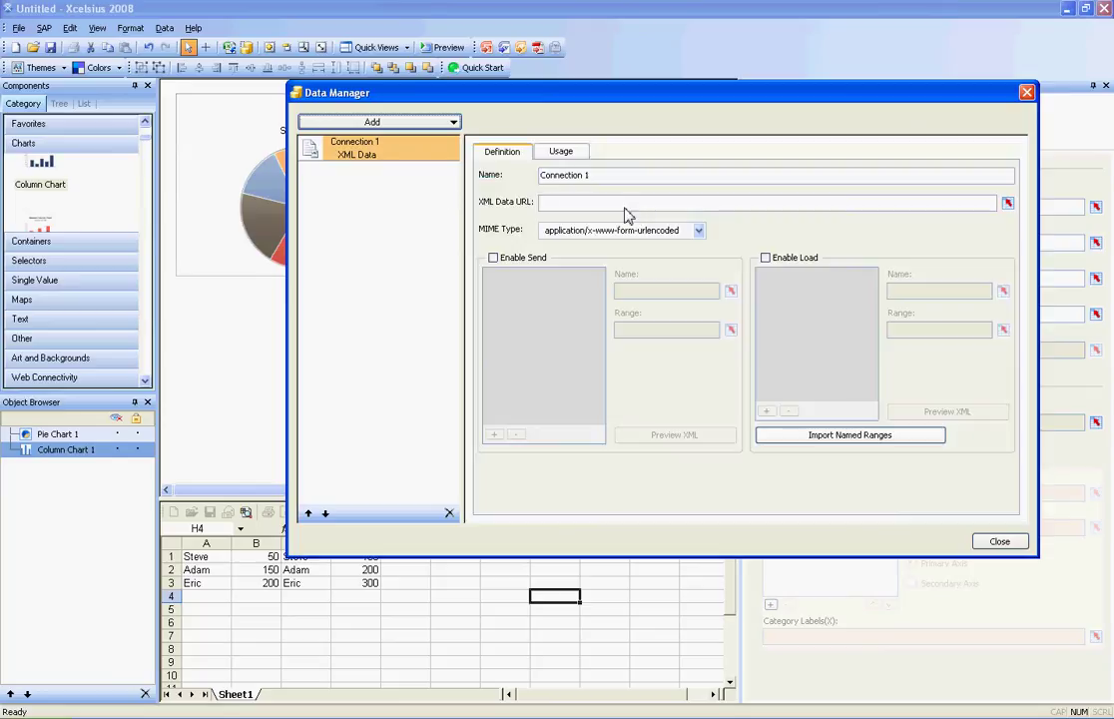
pyautogui.moveTo(634, 176); pyautogui.dragTo(529, 188)
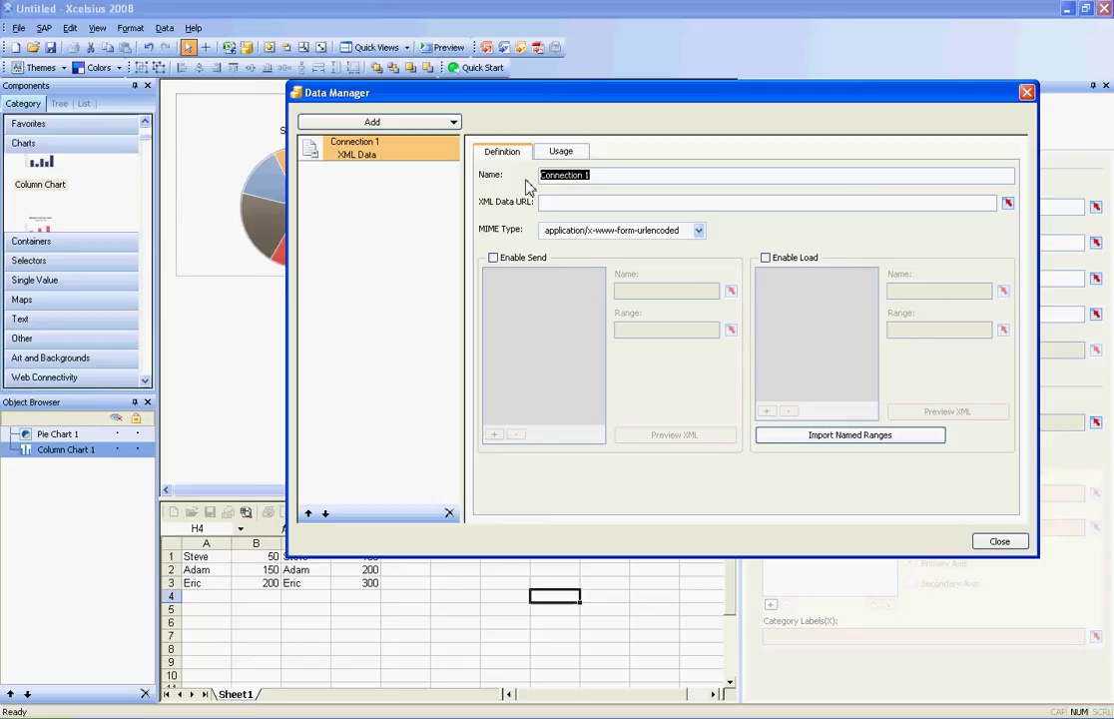
pyautogui.write('SocialNetworks')
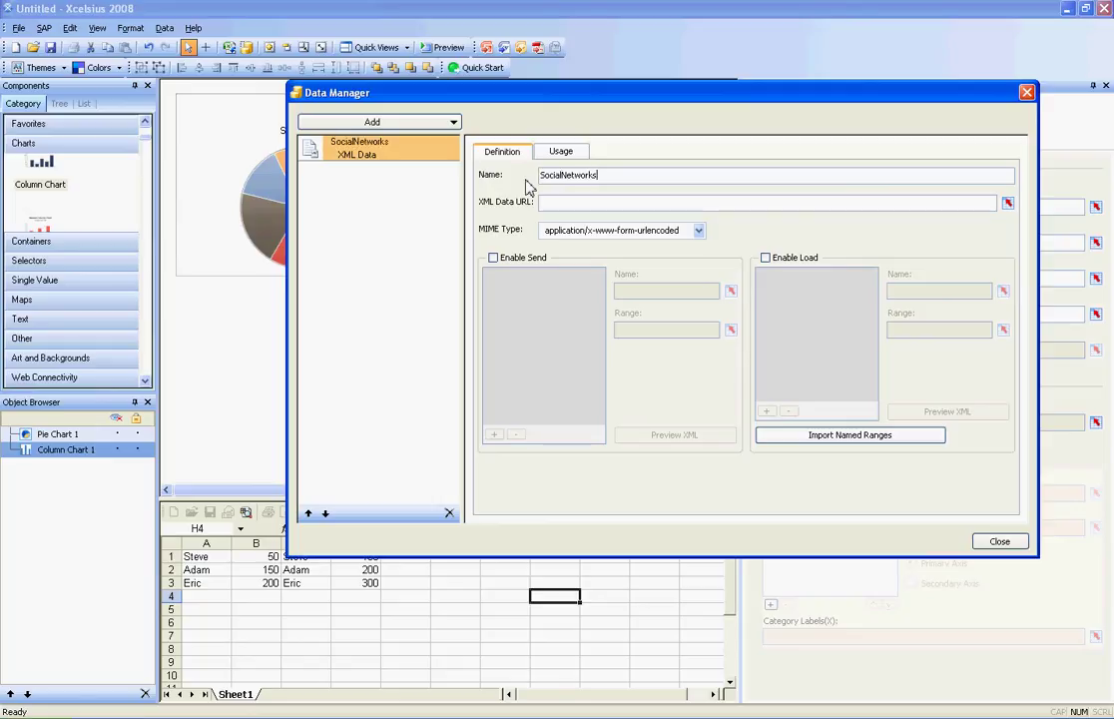
# Set the connection's XML Data URL to C:\data\friends.xml.
pyautogui.click(552, 204)
pyautogui.write(':\\data\\friends.xml')
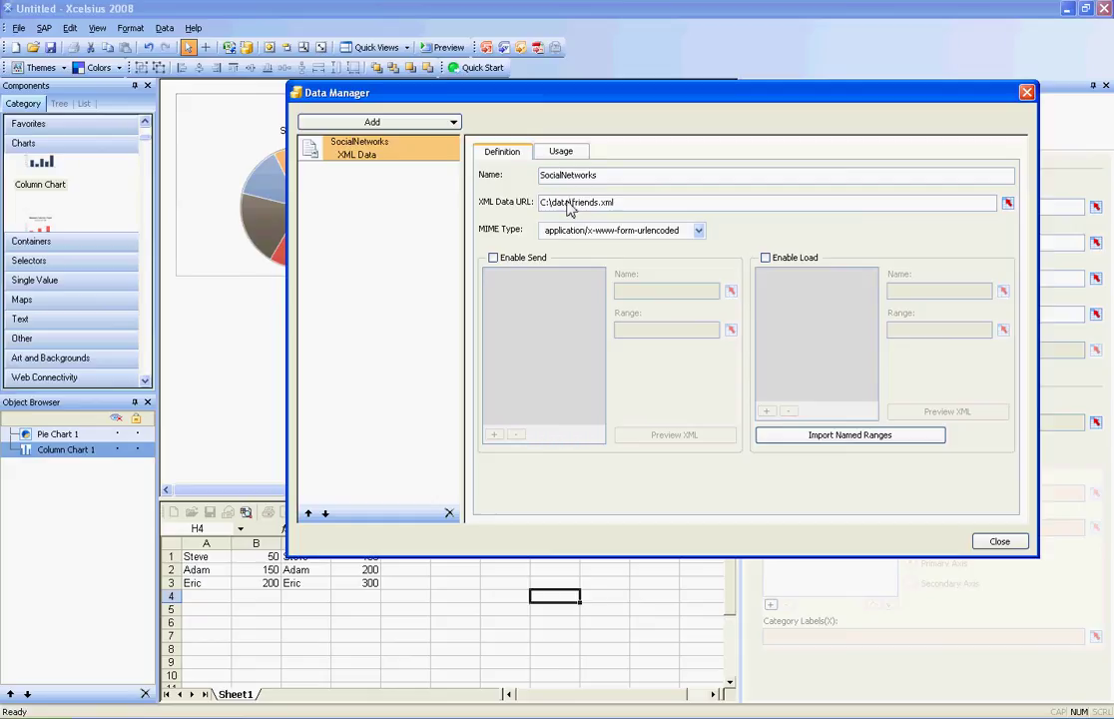
pyautogui.moveTo(639, 204)
pyautogui.mouseDown()
pyautogui.moveTo(539, 204)
pyautogui.moveTo(636, 202)
pyautogui.mouseUp()
# Set the SocialNetworks MIME type to text/xml and enable loading.
pyautogui.click(639, 206)
pyautogui.click(698, 230)
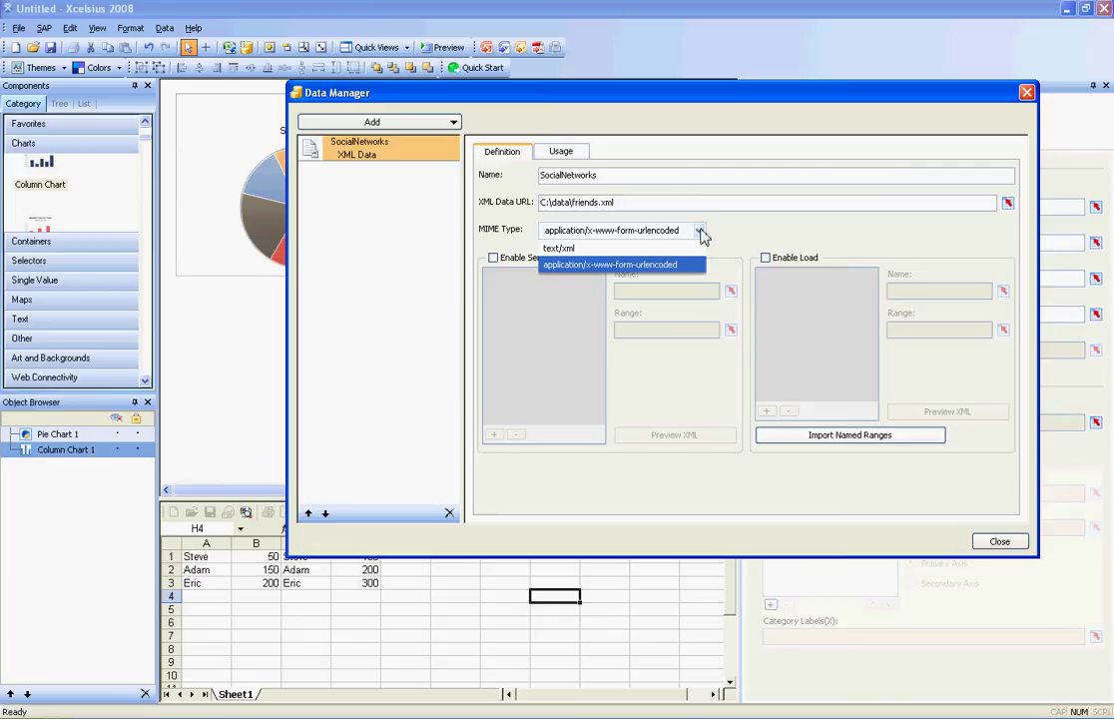
pyautogui.click(686, 249)
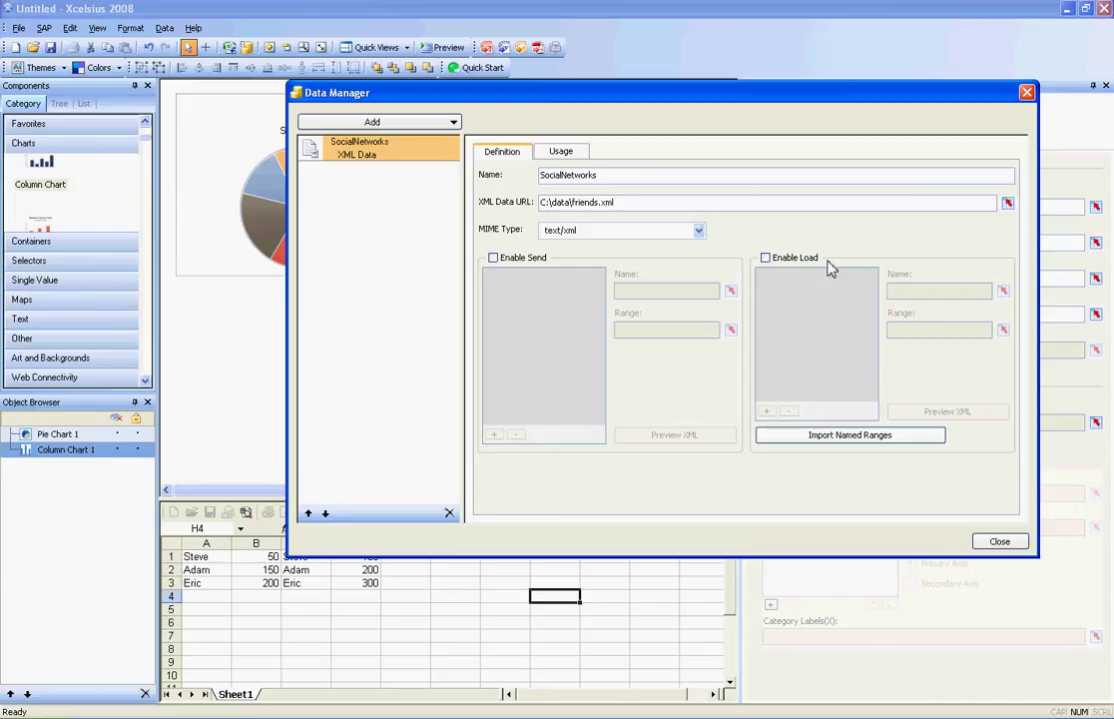
pyautogui.click(765, 257)
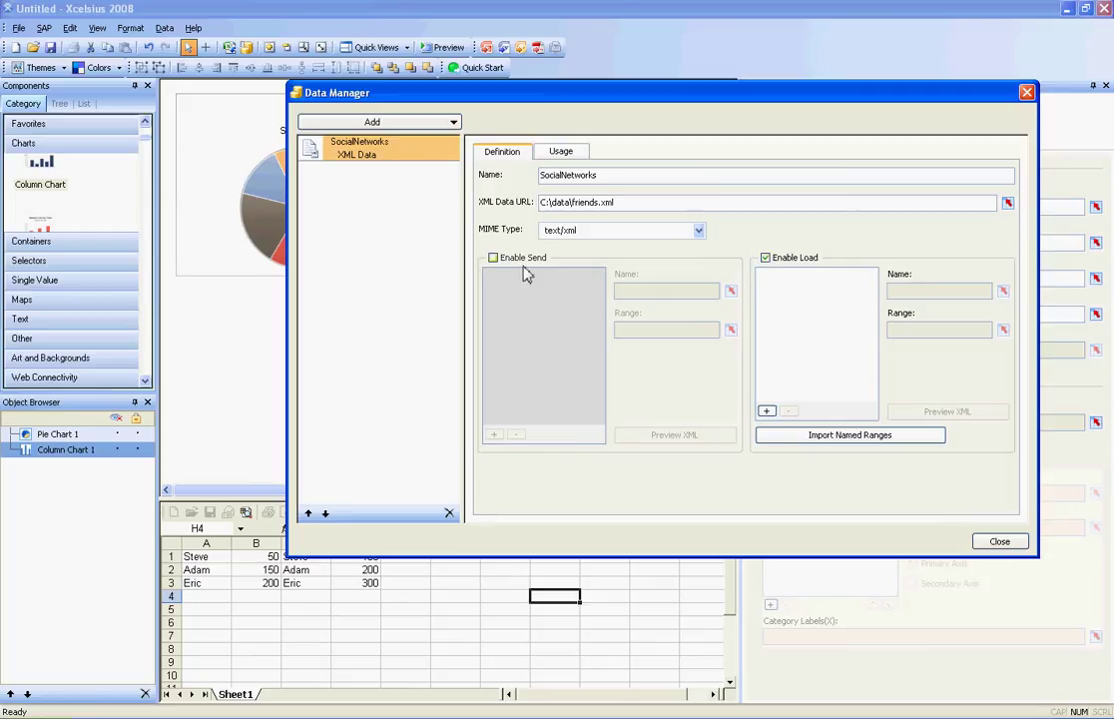
# Add a load range and rename it facebook_friends to match the XML variable.
pyautogui.click(766, 410)
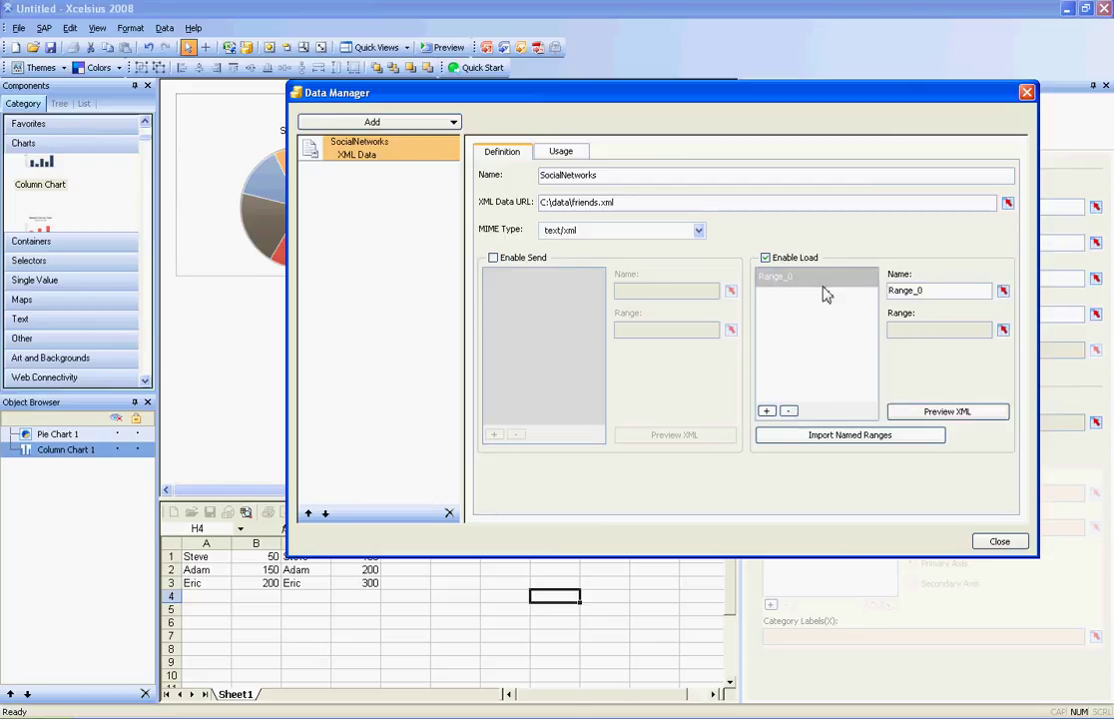
pyautogui.doubleClick(894, 290)
pyautogui.hotkey('alt', 'Tab')
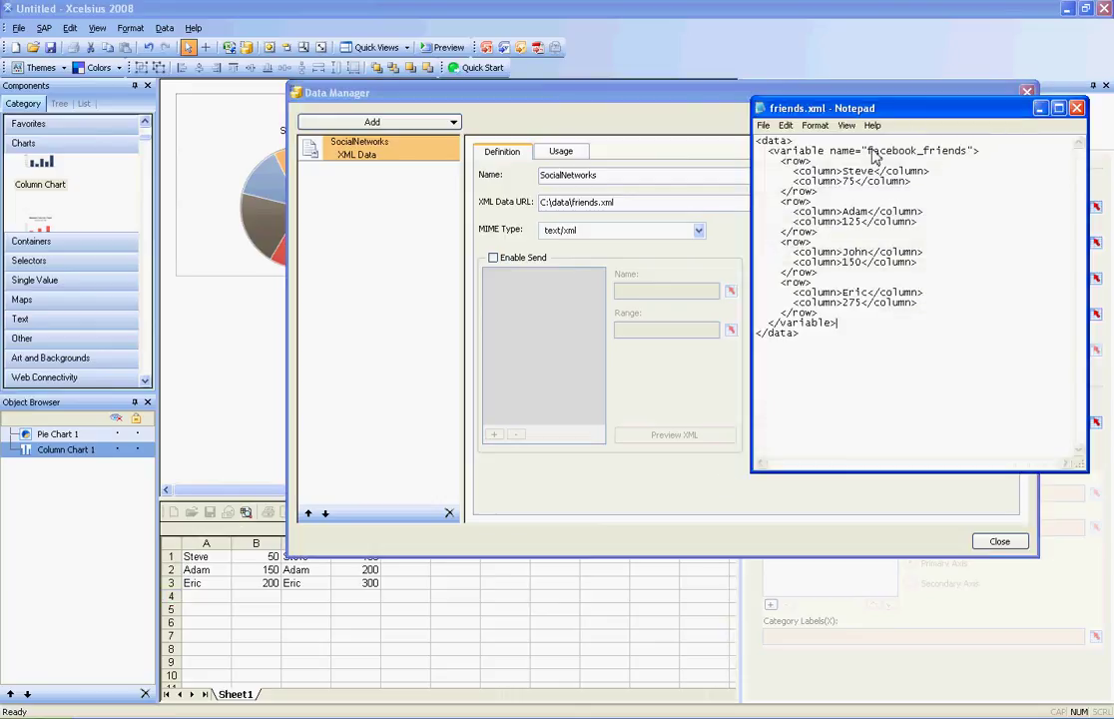
pyautogui.moveTo(824, 151); pyautogui.dragTo(792, 151)
pyautogui.hotkey('alt', 'Tab')
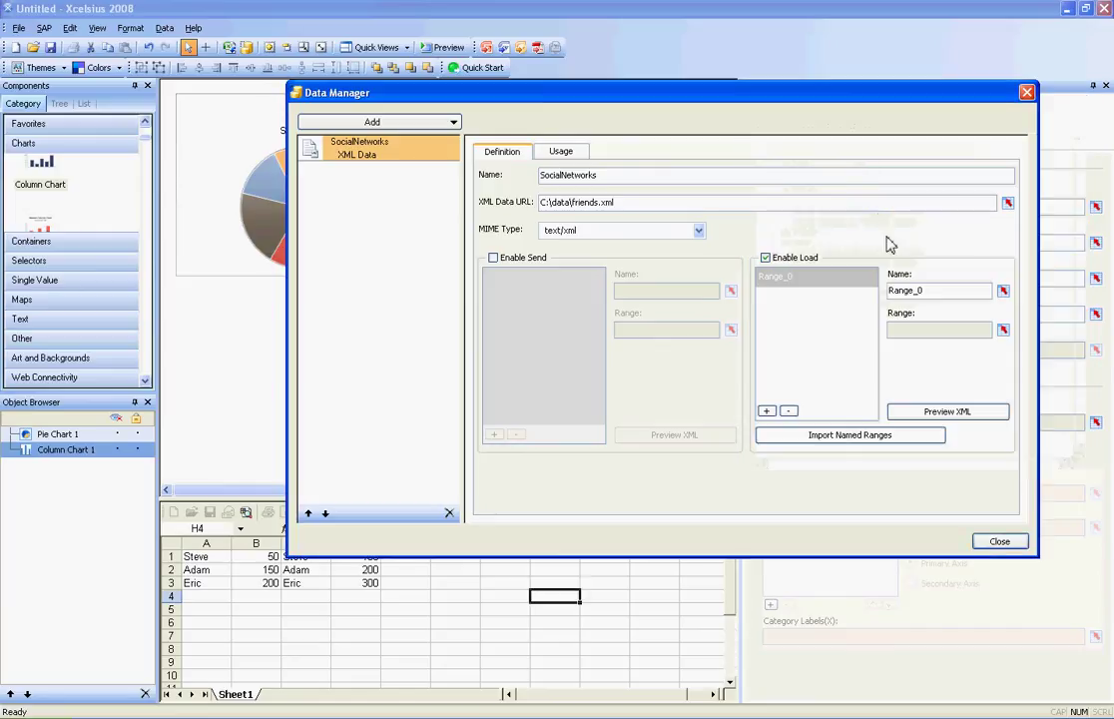
pyautogui.doubleClick(933, 293)
pyautogui.write('facebook_friends')
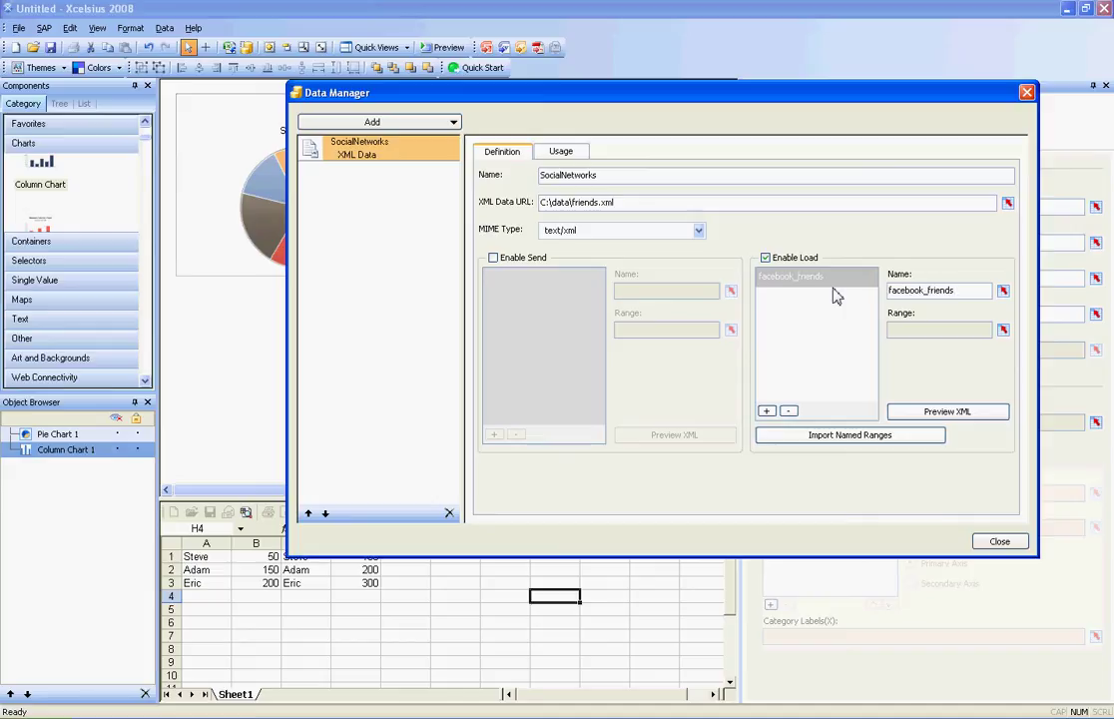
# Map the facebook_friends range to cells A1:B8.
pyautogui.click(1003, 329)
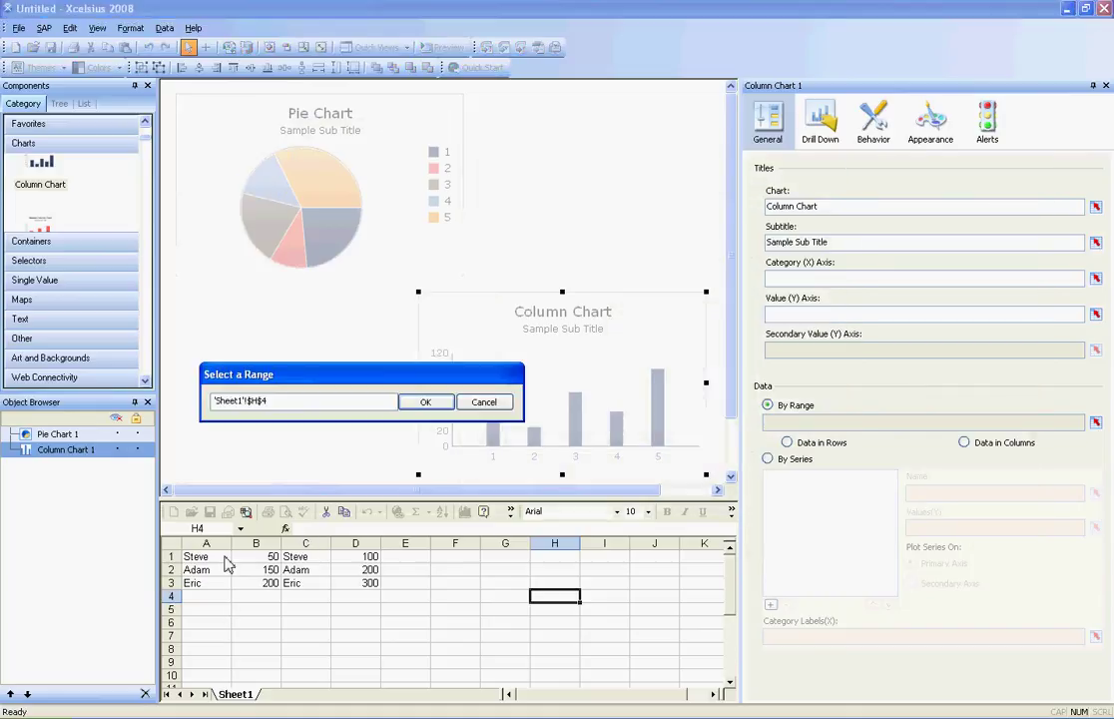
pyautogui.moveTo(226, 558); pyautogui.dragTo(250, 654)
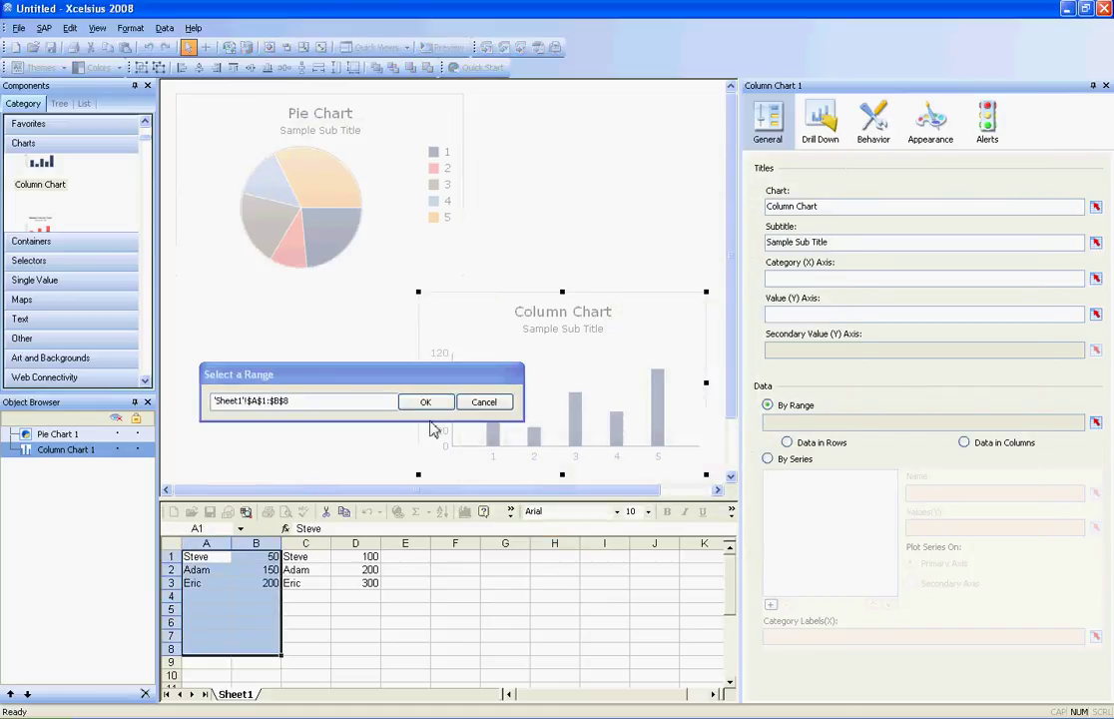
pyautogui.click(425, 402)
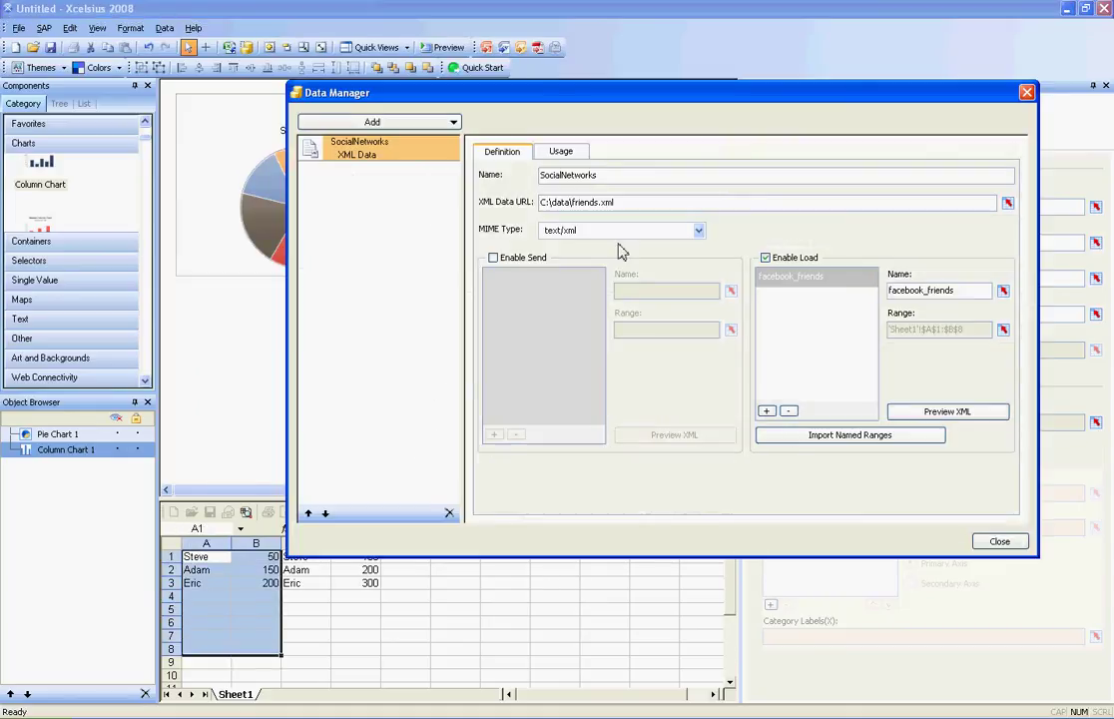
# Refresh the connection before components load and every 5 seconds, then close Data Manager.
pyautogui.click(564, 153)
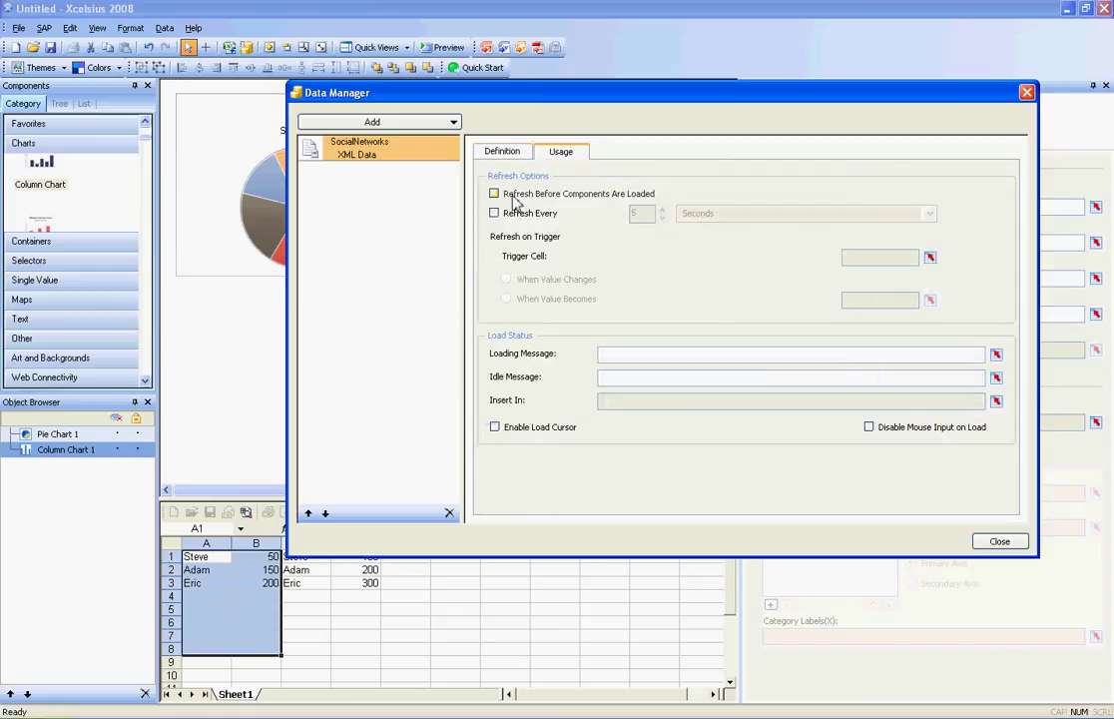
pyautogui.click(494, 194)
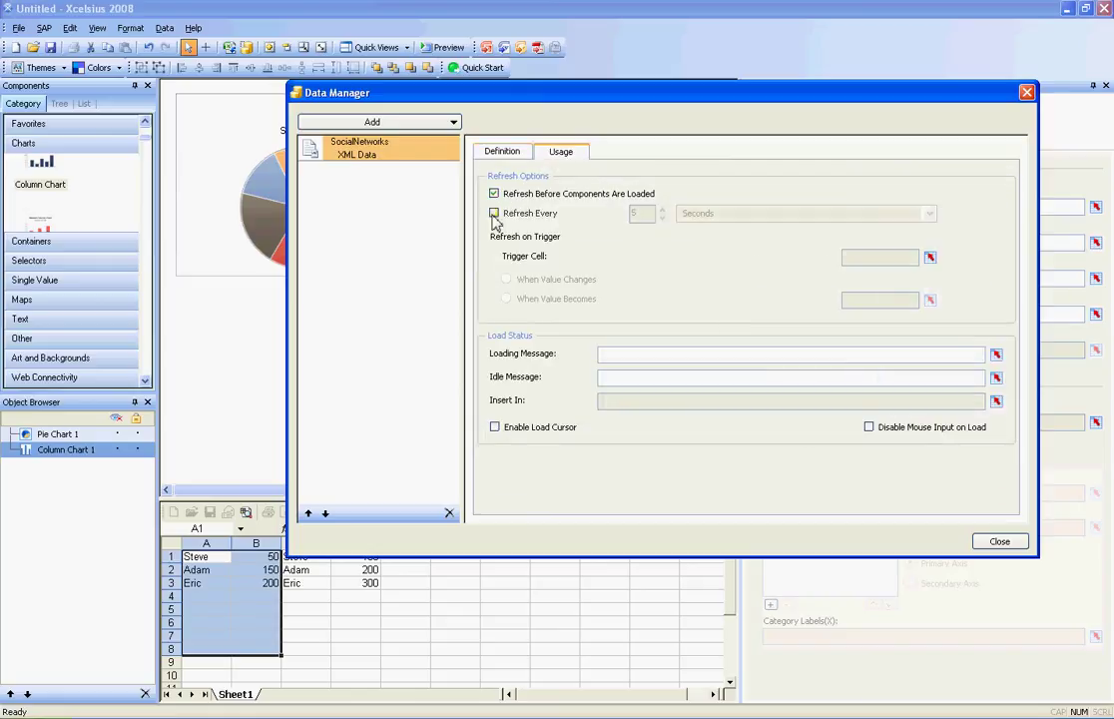
pyautogui.click(494, 214)
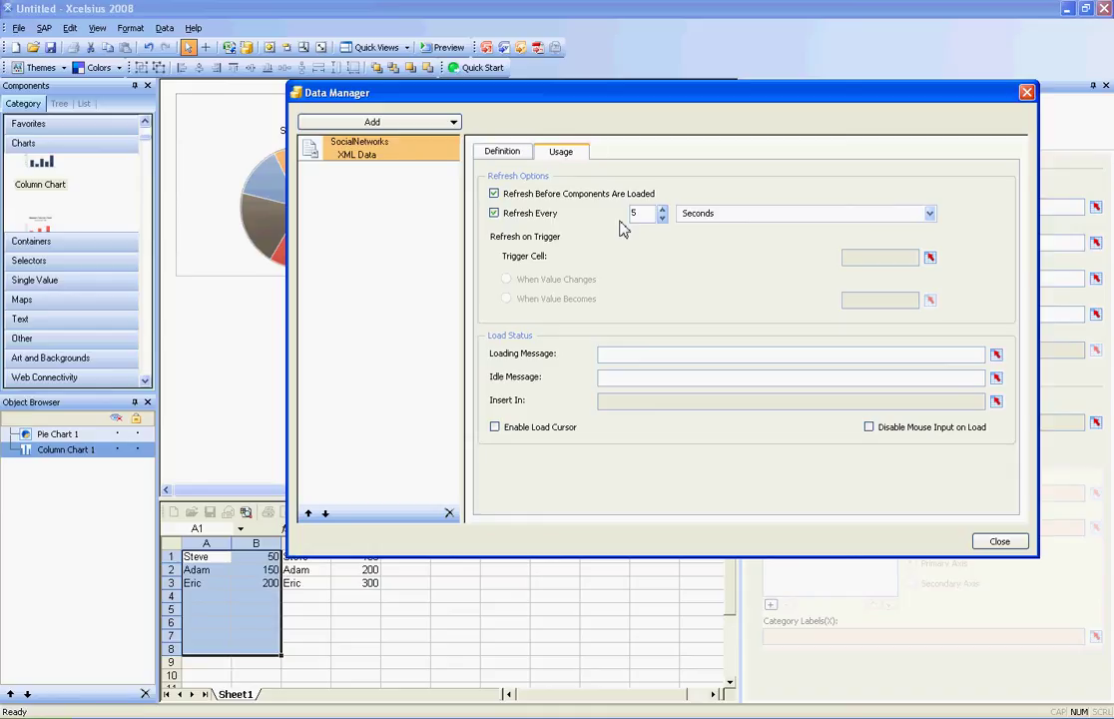
pyautogui.click(997, 541)
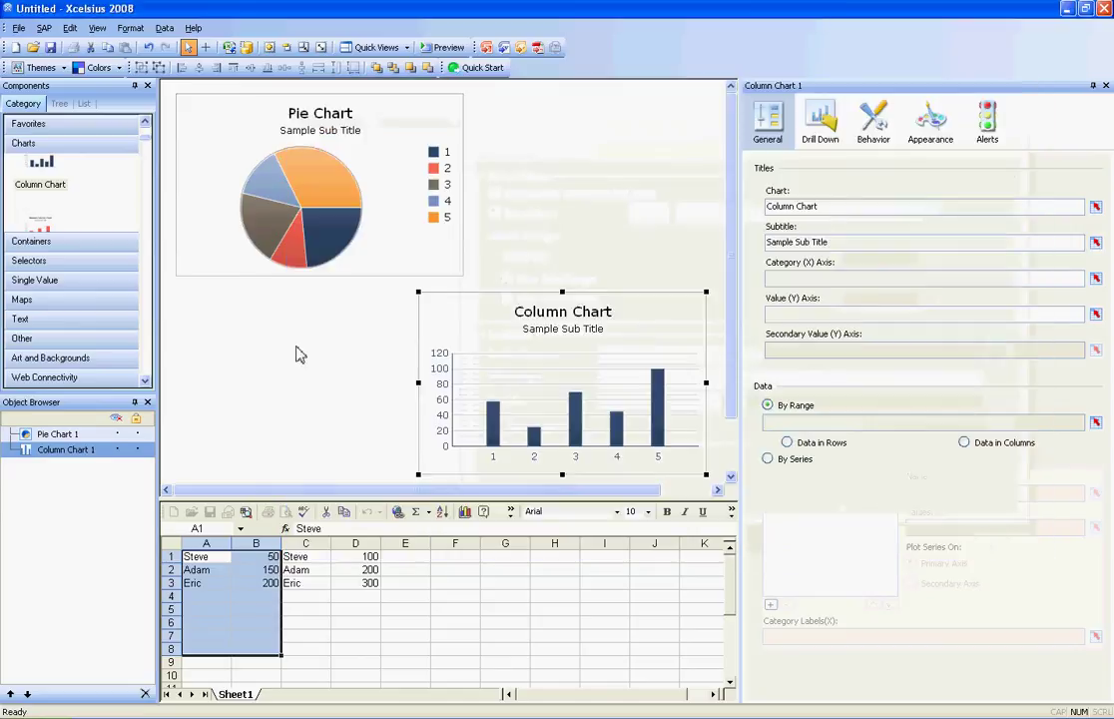
# Title the pie chart 'Facebook Friends'.
pyautogui.click(196, 151)
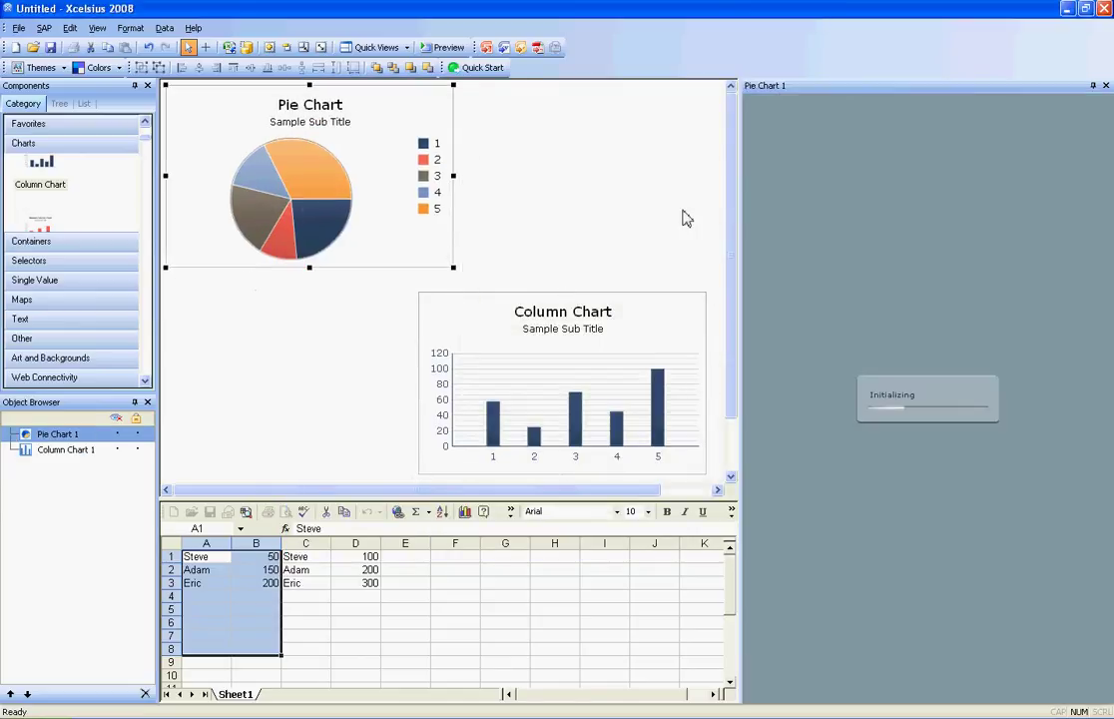
pyautogui.click(828, 206)
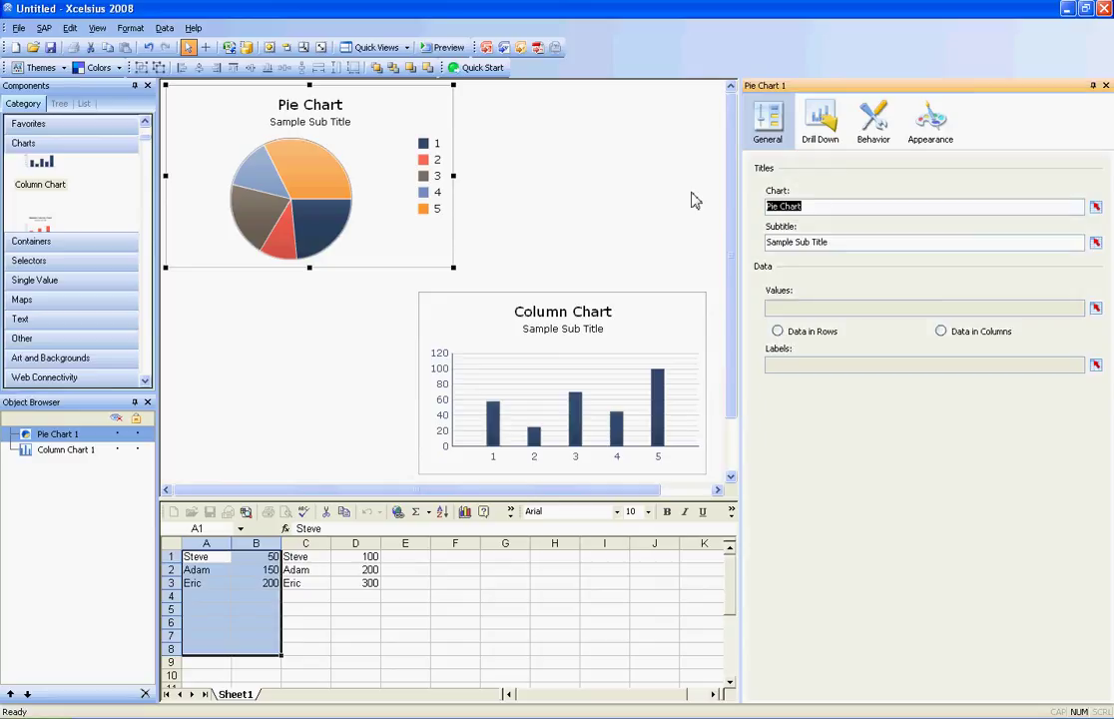
pyautogui.write('Faceb')
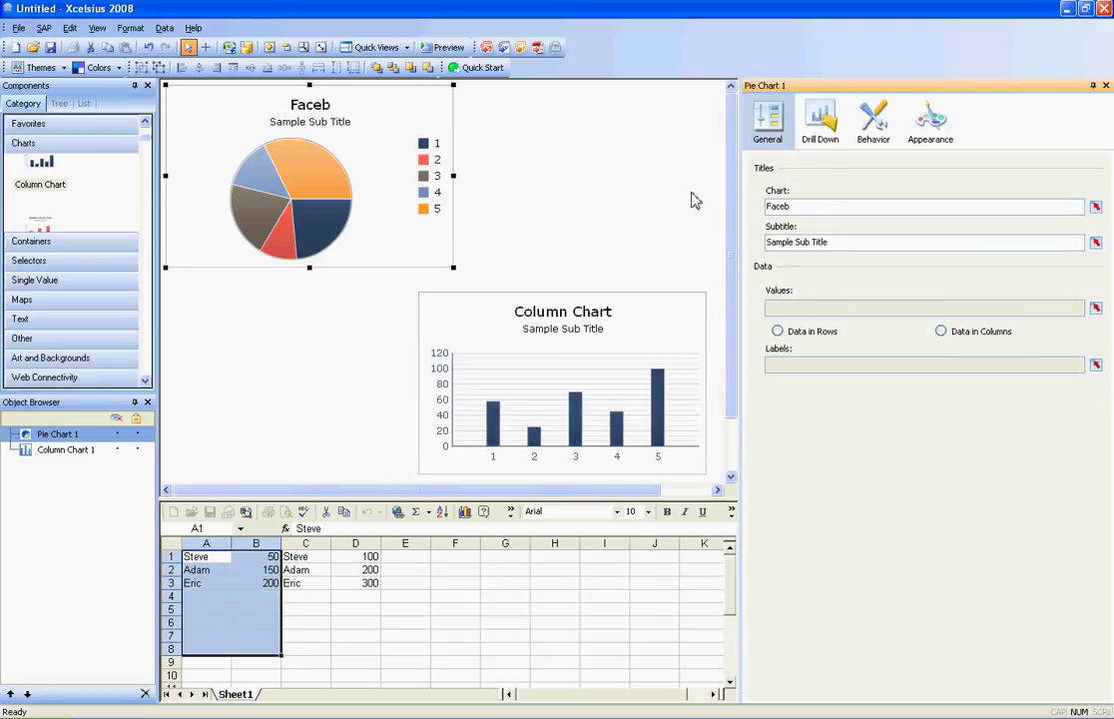
pyautogui.write('ook Friends')
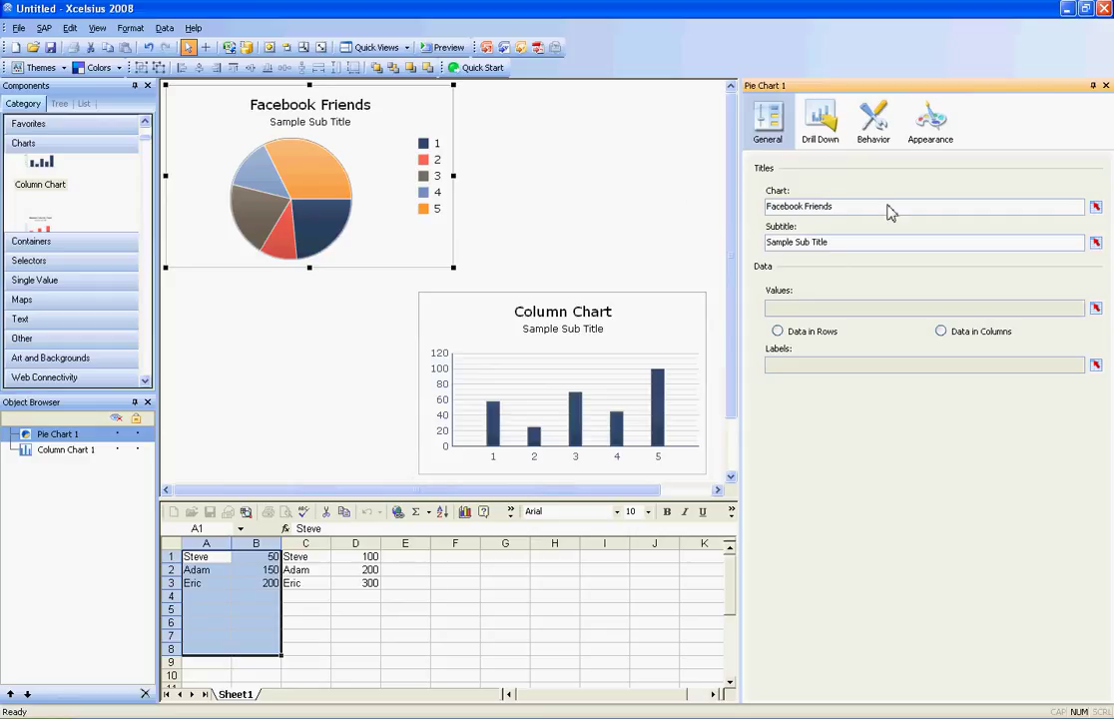
# Feed the pie by columns with values from B1:B8 and labels from A1:A8.
pyautogui.click(942, 332)
pyautogui.click(1095, 308)
pyautogui.moveTo(260, 557); pyautogui.dragTo(258, 651)
pyautogui.click(425, 401)
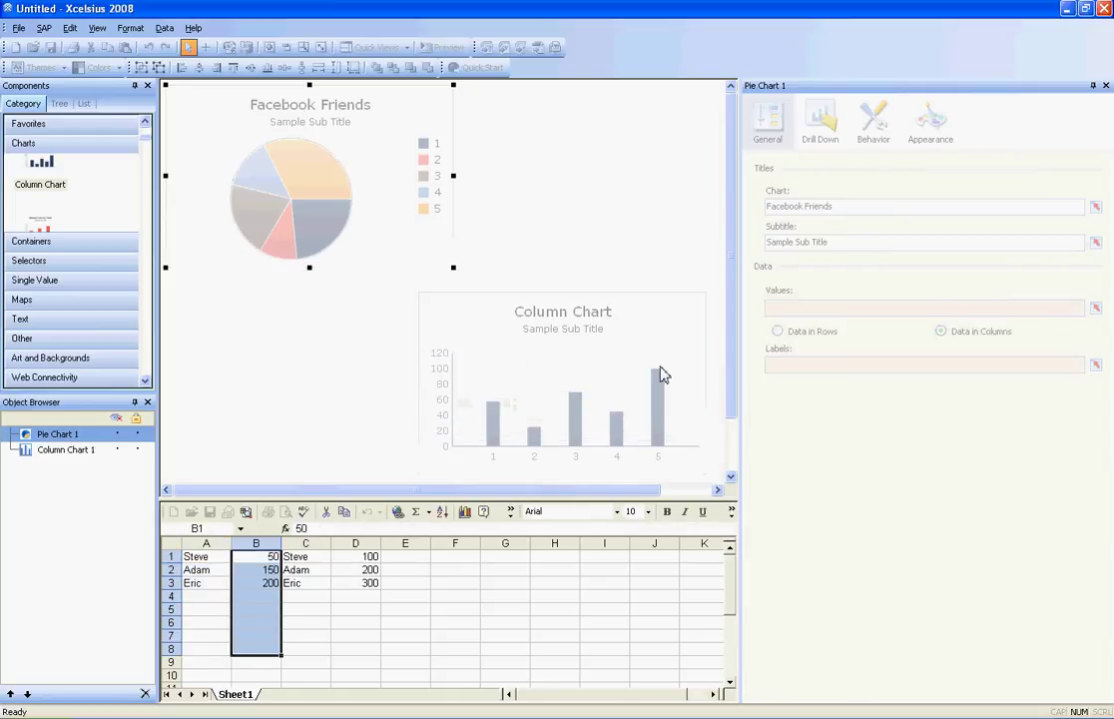
pyautogui.click(1095, 364)
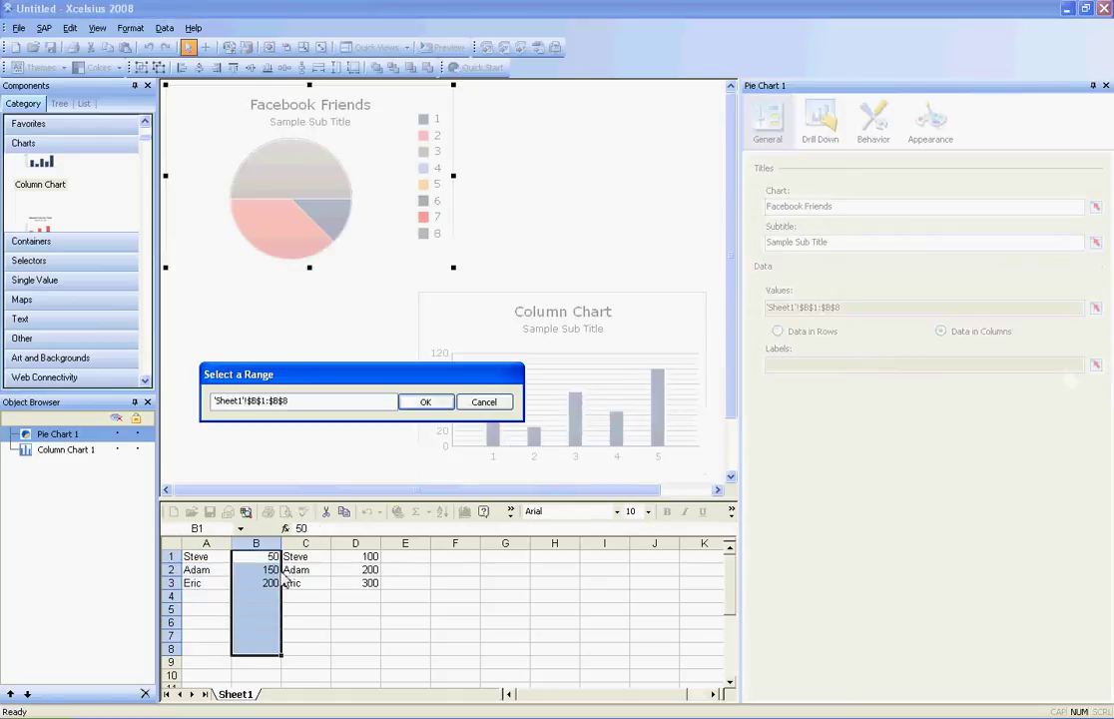
pyautogui.moveTo(199, 557); pyautogui.dragTo(208, 651)
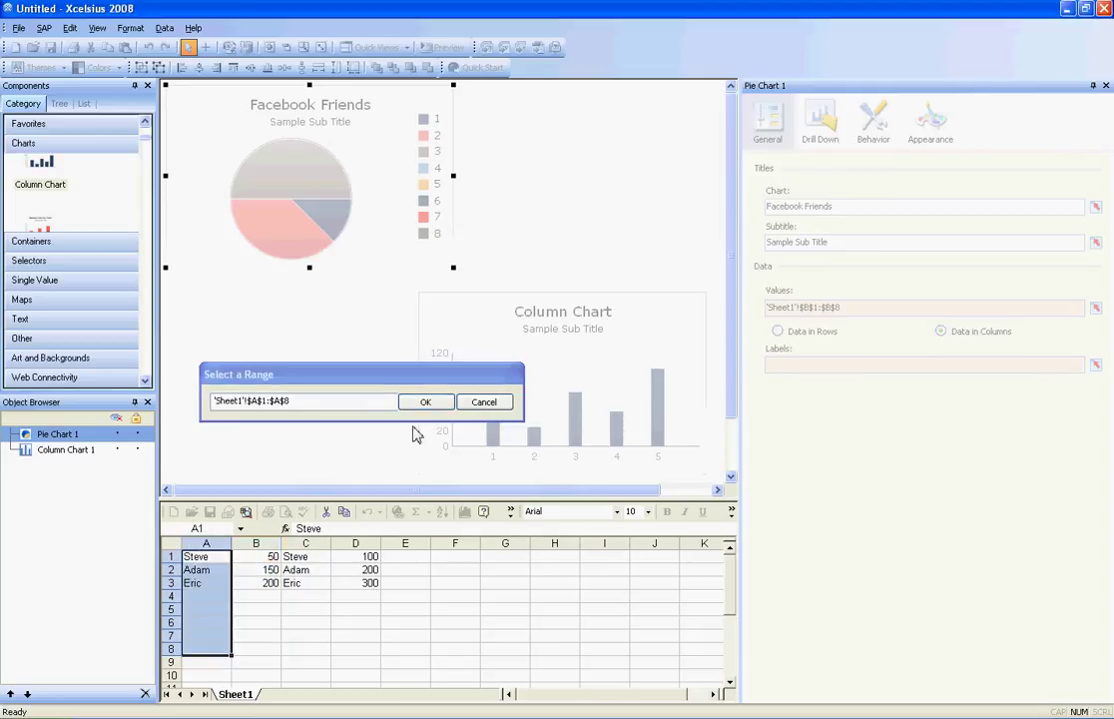
pyautogui.click(426, 402)
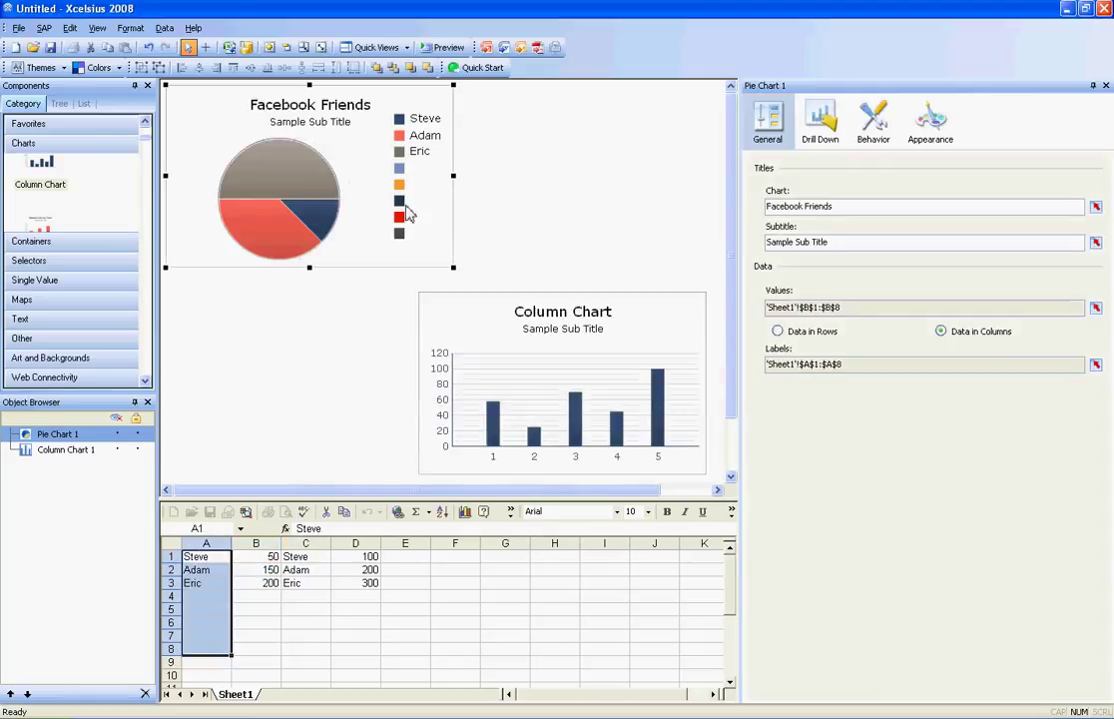
# Ignore blank cells in the pie's values and show white data labels on its slices.
pyautogui.click(872, 117)
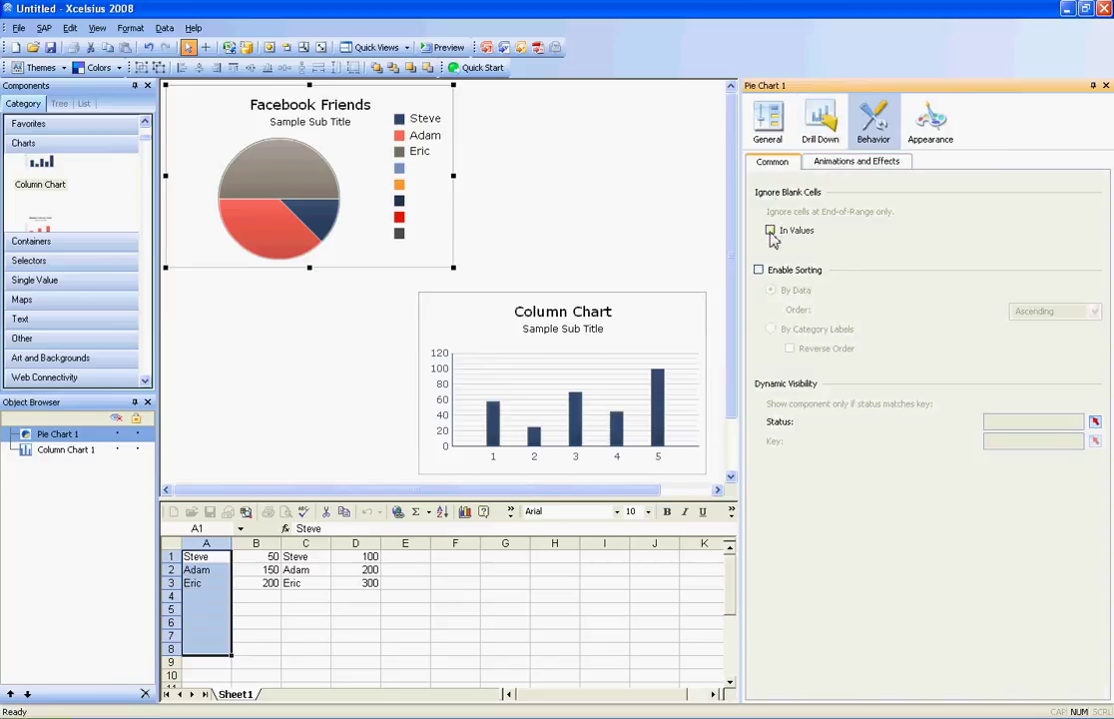
pyautogui.click(769, 230)
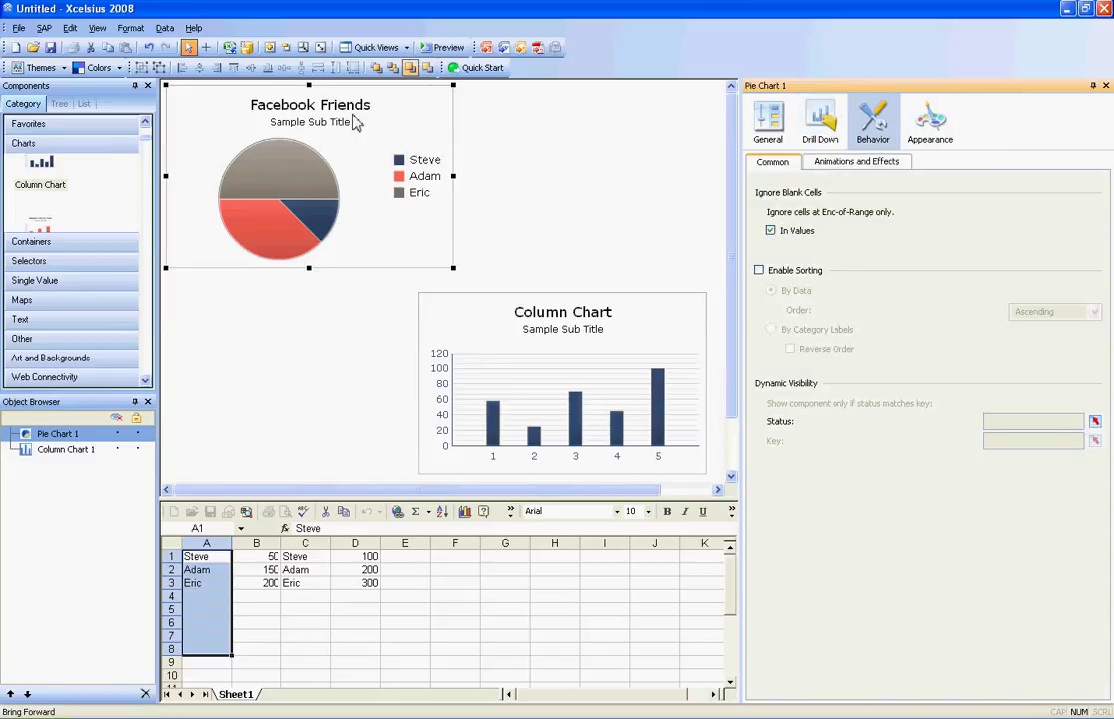
pyautogui.click(928, 125)
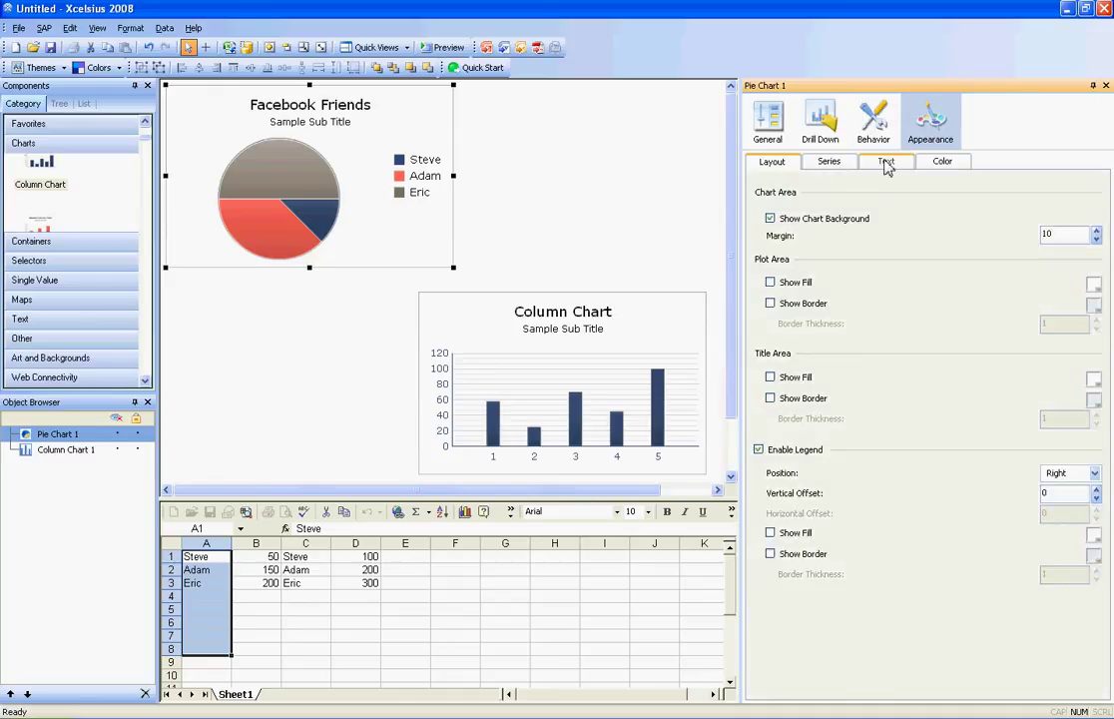
pyautogui.click(885, 166)
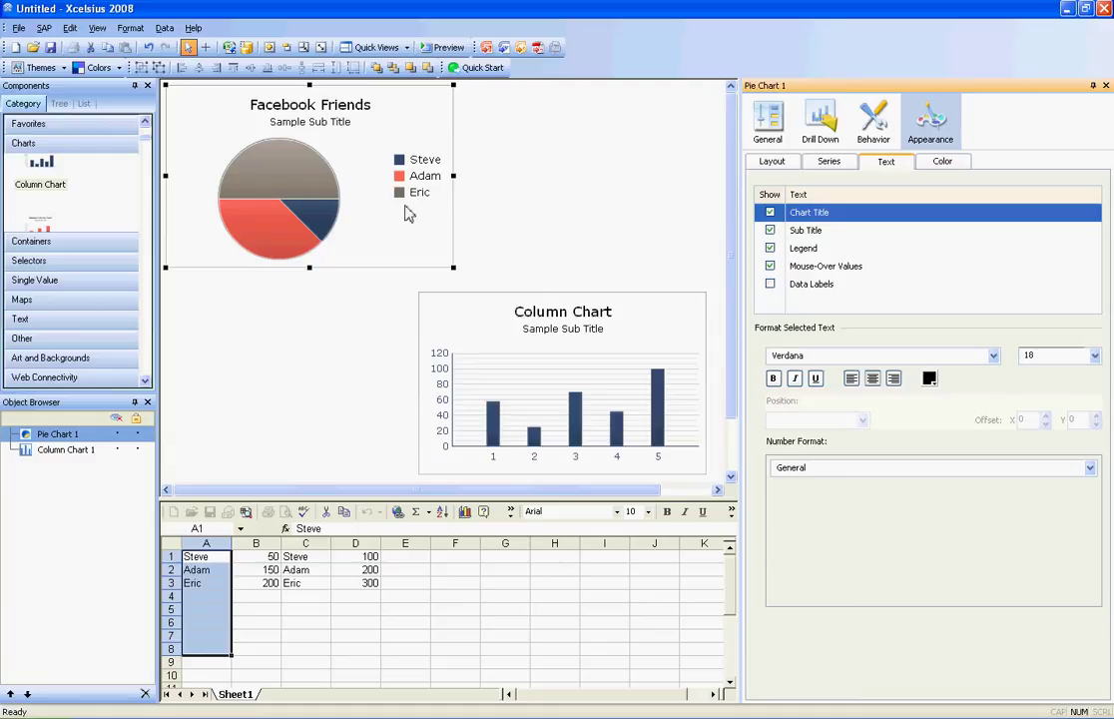
pyautogui.click(770, 284)
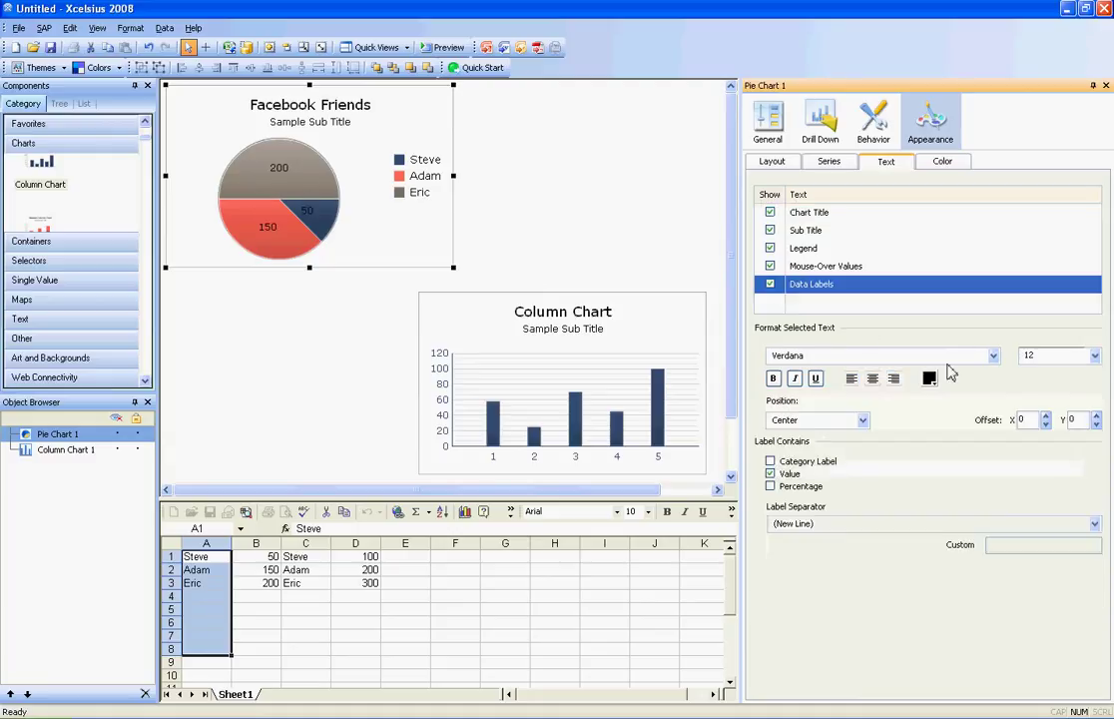
pyautogui.click(929, 378)
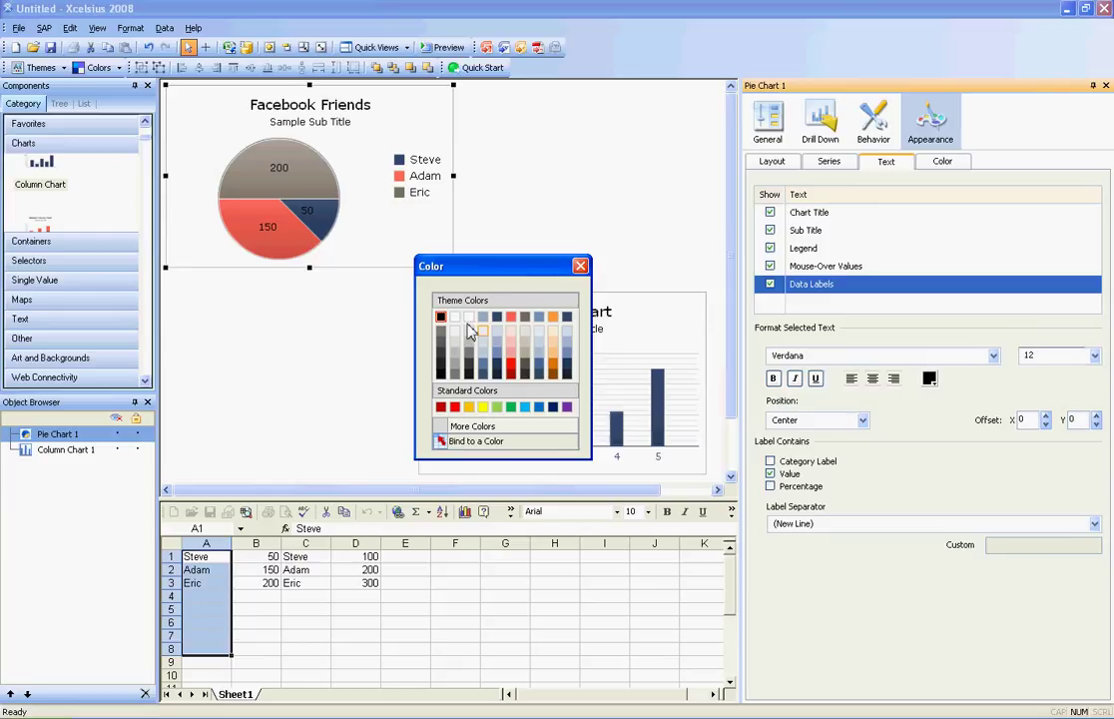
pyautogui.click(457, 317)
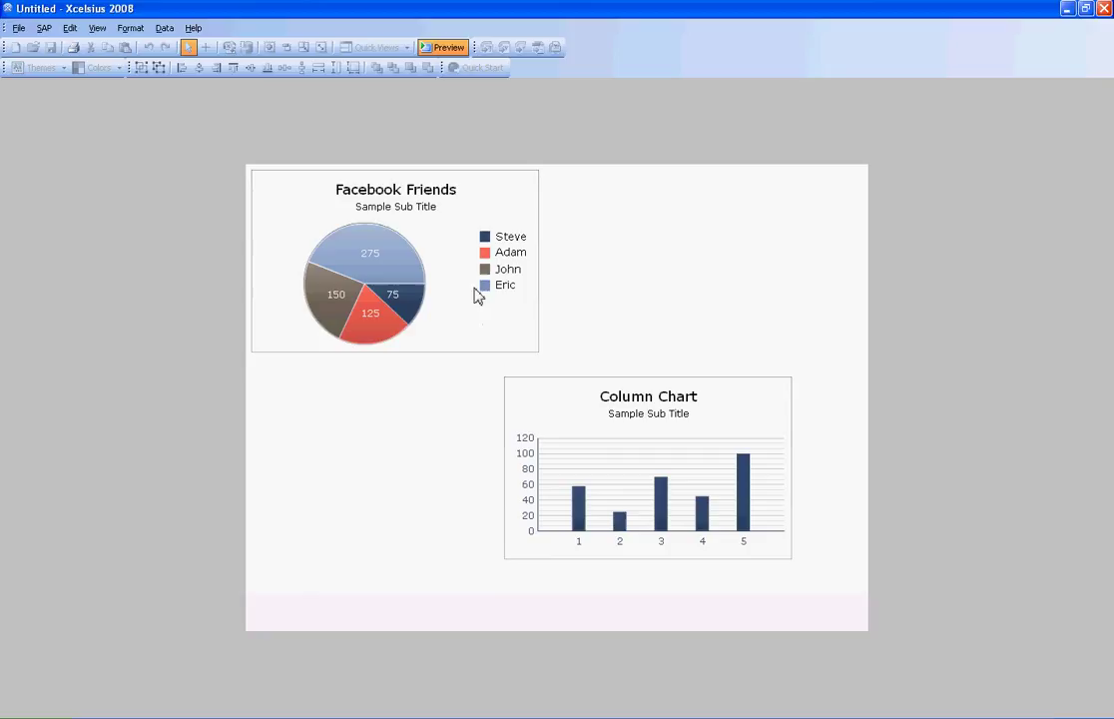
# Check the previewed pie's slice values for Steve, Adam, John and Eric.
pyautogui.moveTo(329, 298)
# Change John's value in friends.xml from 150 to 100 and save.
pyautogui.hotkey('alt', 'Tab')
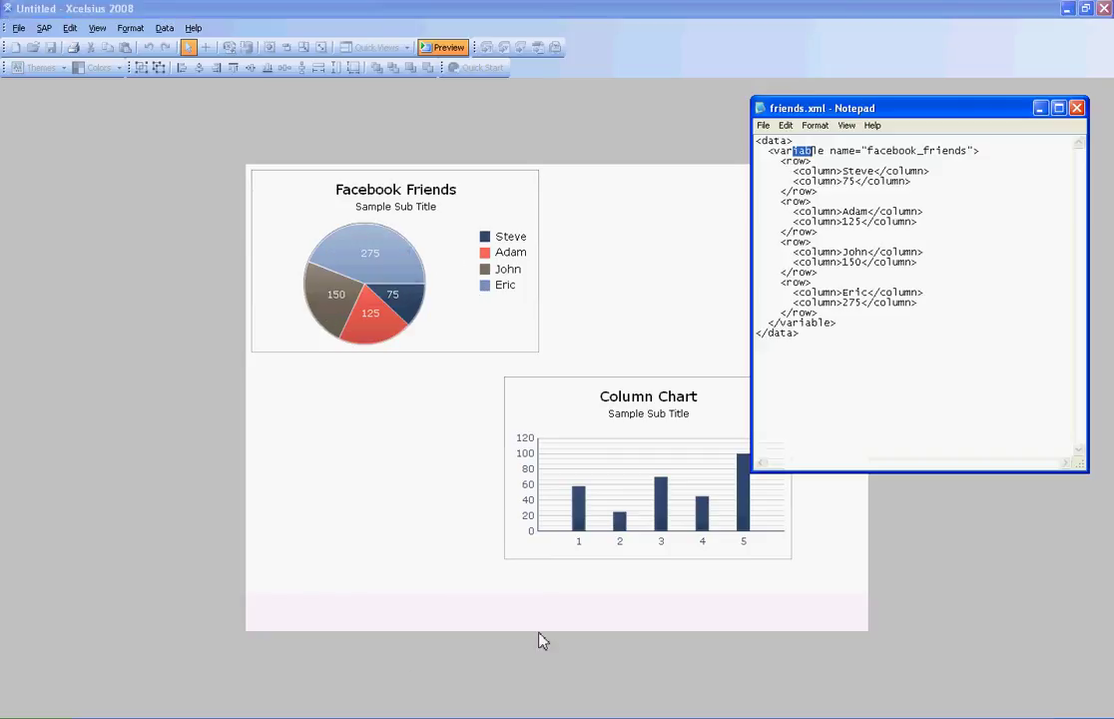
pyautogui.doubleClick(851, 262)
pyautogui.write('100')
pyautogui.click(763, 125)
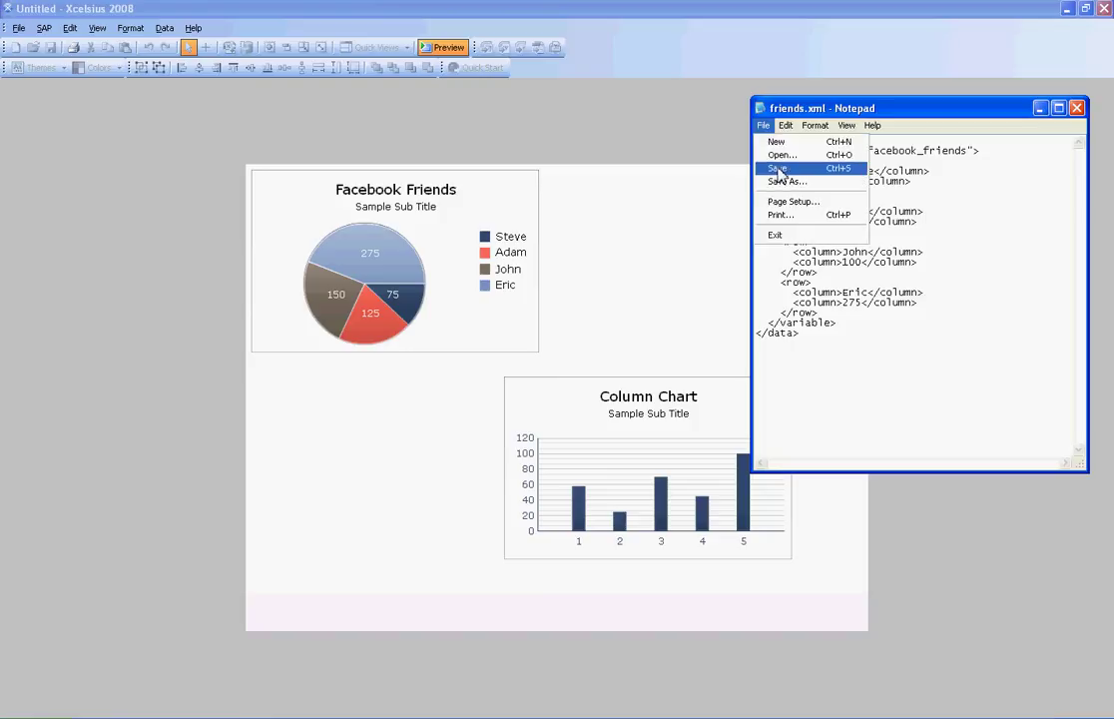
pyautogui.click(778, 168)
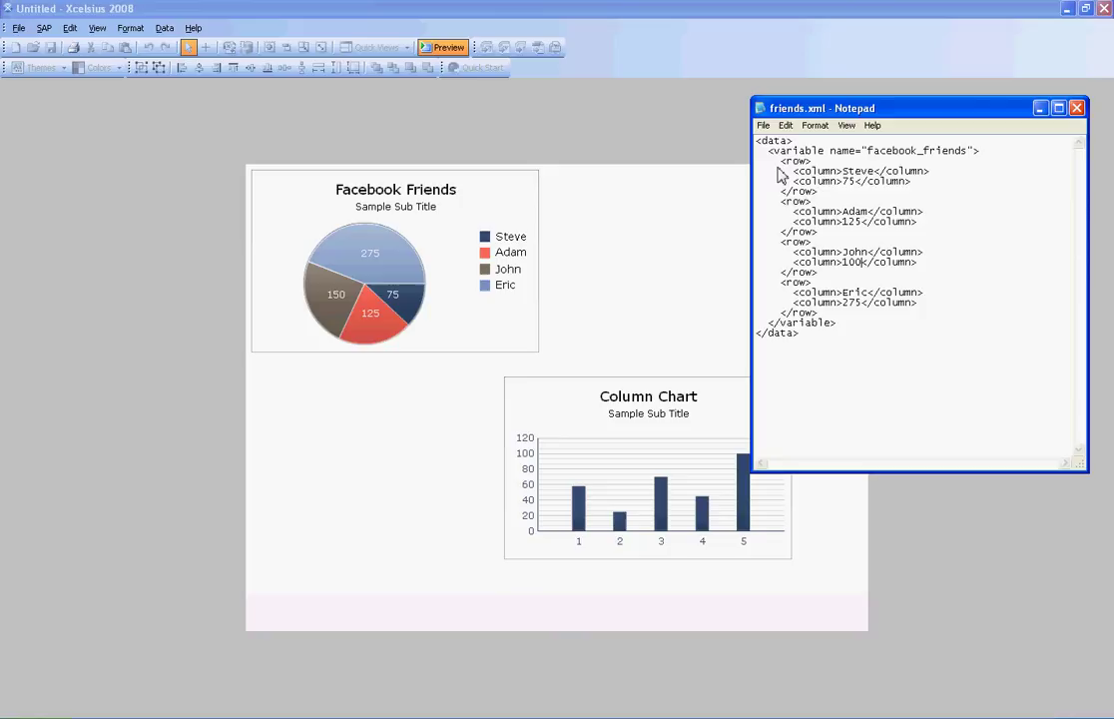
# Change Steve's value from 75 to 150 and save friends.xml again.
pyautogui.moveTo(325, 319)
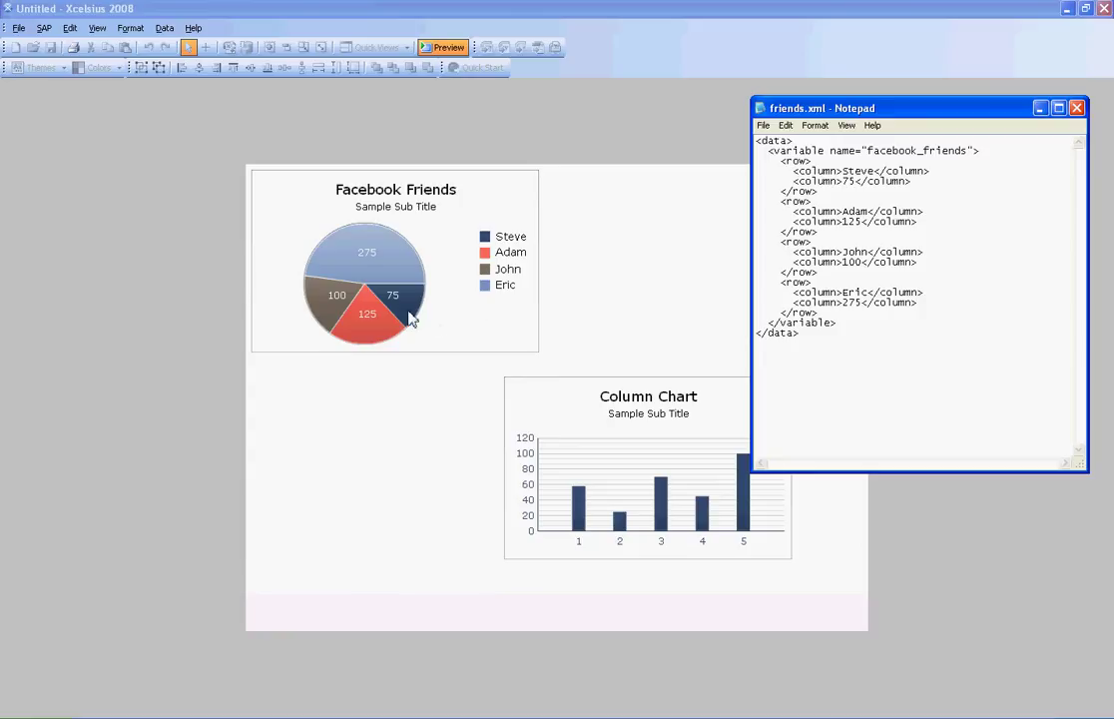
pyautogui.moveTo(405, 311)
pyautogui.click(851, 183)
pyautogui.doubleClick(847, 183)
pyautogui.write('150')
pyautogui.click(763, 125)
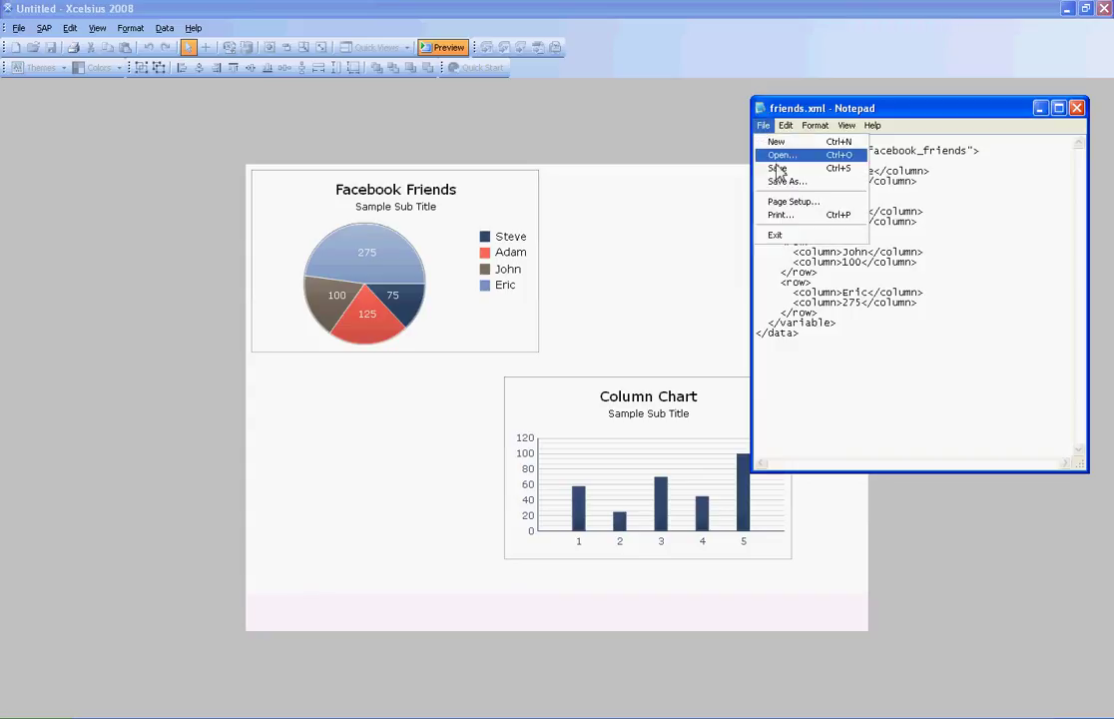
pyautogui.click(778, 174)
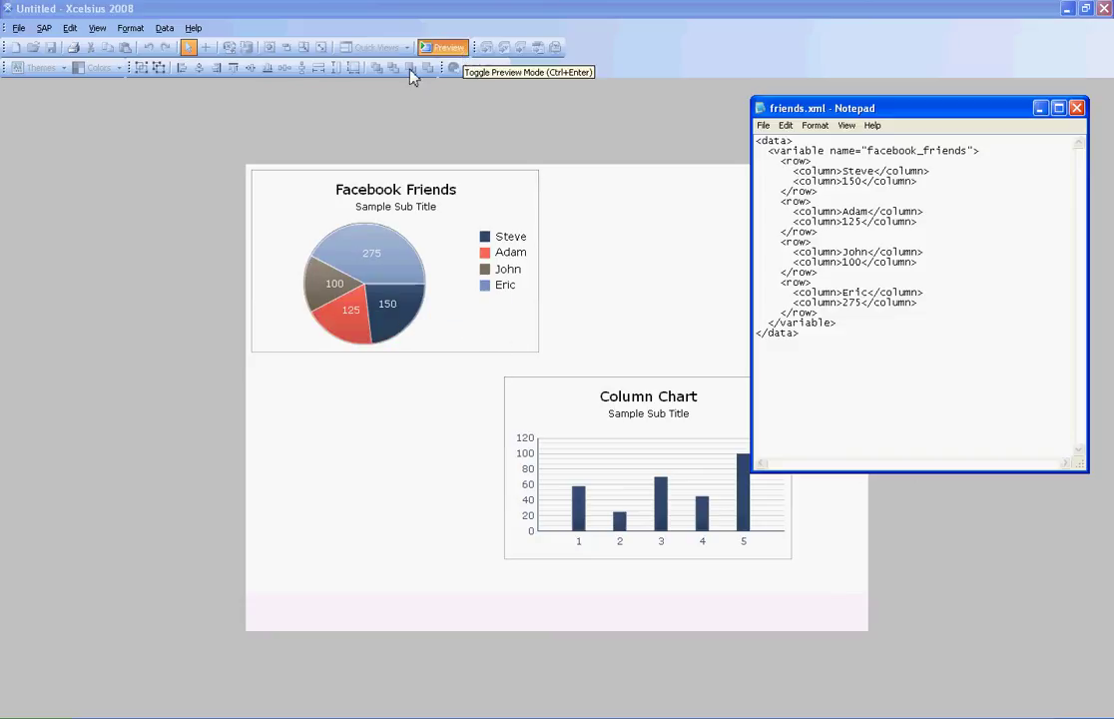
# Leave preview, then paste the twitter_followers block into friends.xml and save it.
pyautogui.click(442, 47)
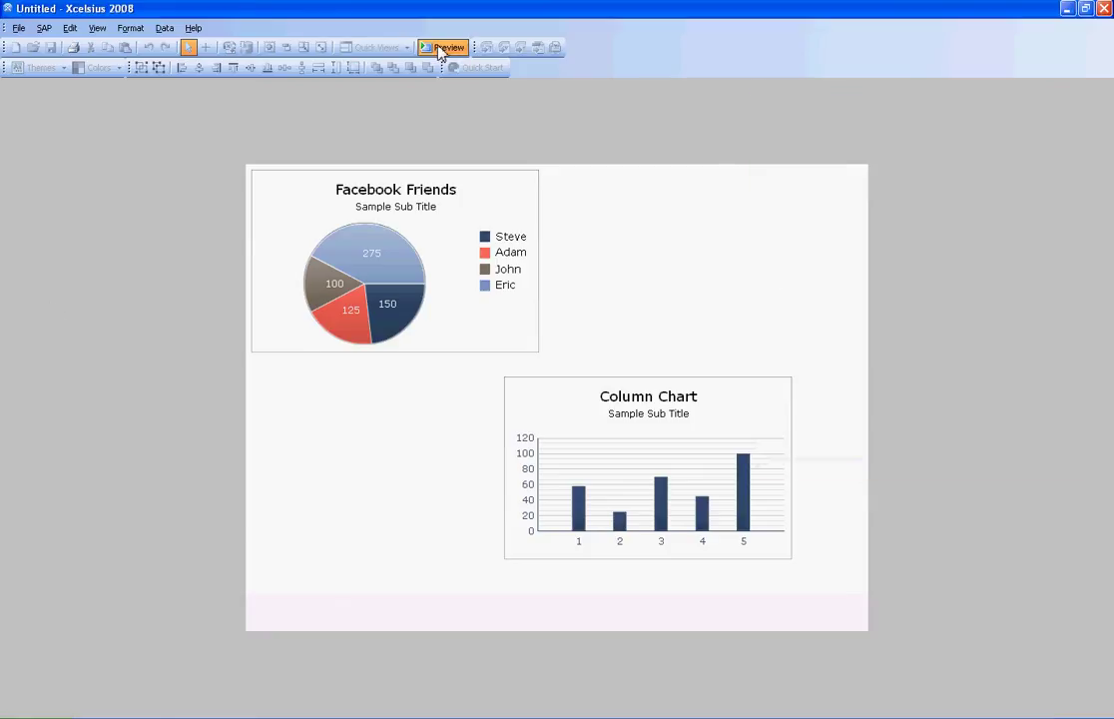
pyautogui.moveTo(426, 291); pyautogui.dragTo(421, 281)
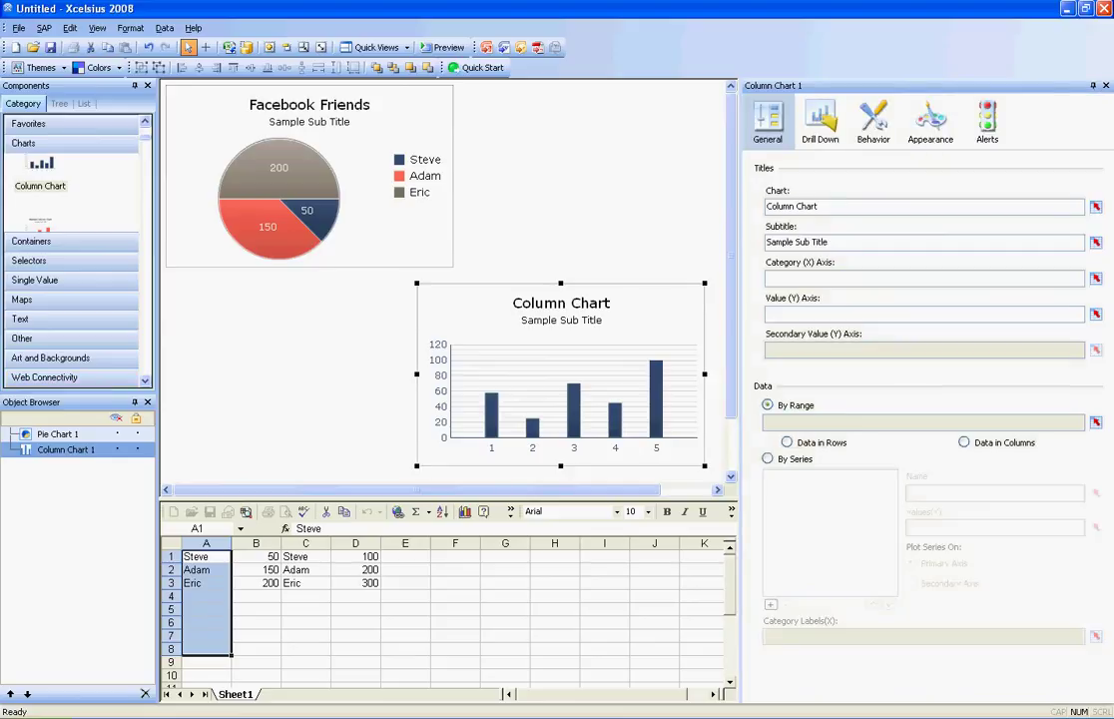
pyautogui.hotkey('alt', 'Tab')
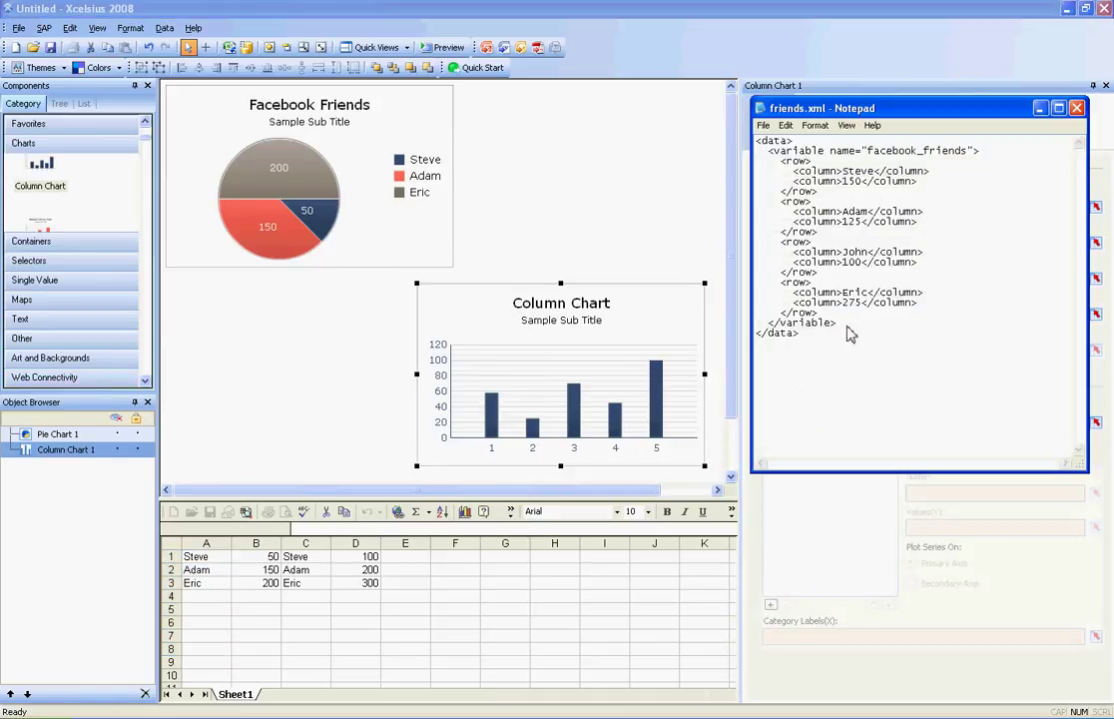
pyautogui.write('<variable name="twitter_followers">     <row>       <column>Steve</column>       <column>150</column>     </row>     <row>       <column>Adam</column>       <column>500</column>     </row>     <row>       <column>John</column>       <column>150</column>     </row>     <row>       <column>Eric</column>       <column>275</column>     </row>   </variable>')
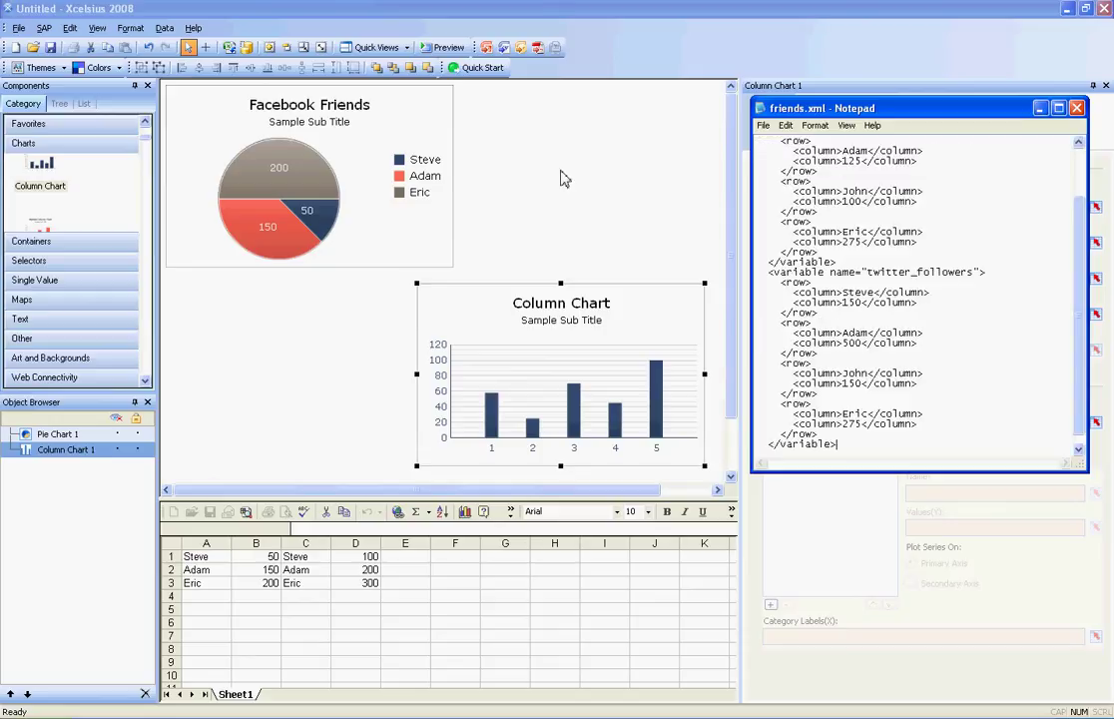
pyautogui.click(763, 124)
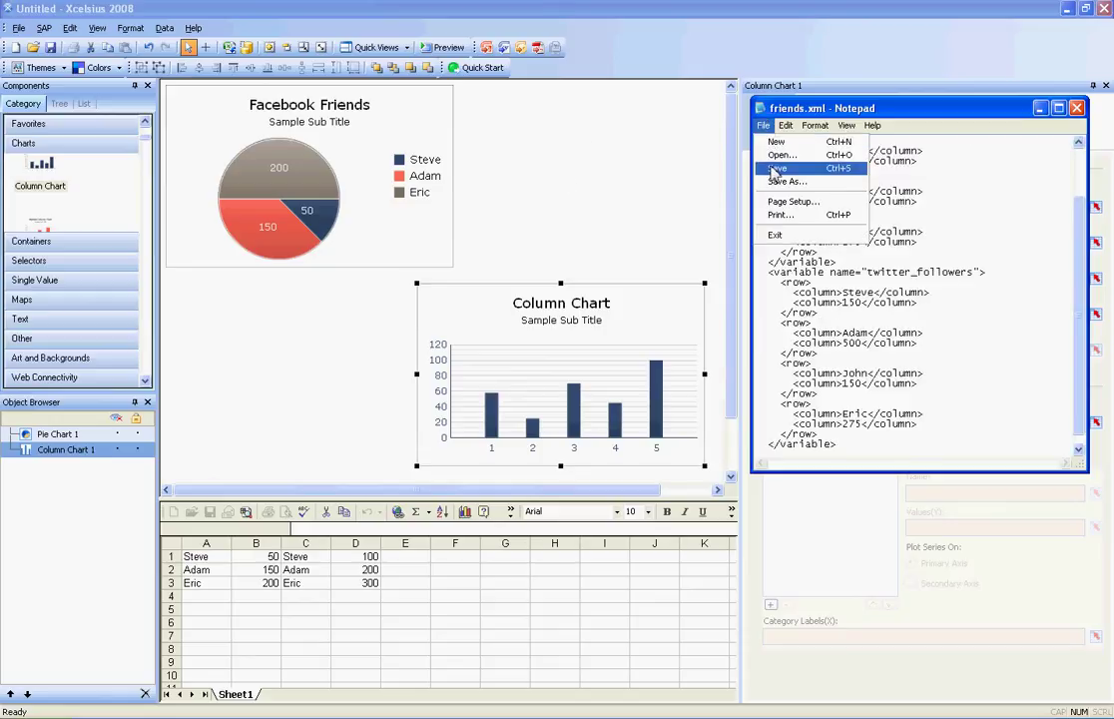
pyautogui.click(769, 168)
# Add a new SocialNetworks load range named twitter_followers.
pyautogui.click(243, 47)
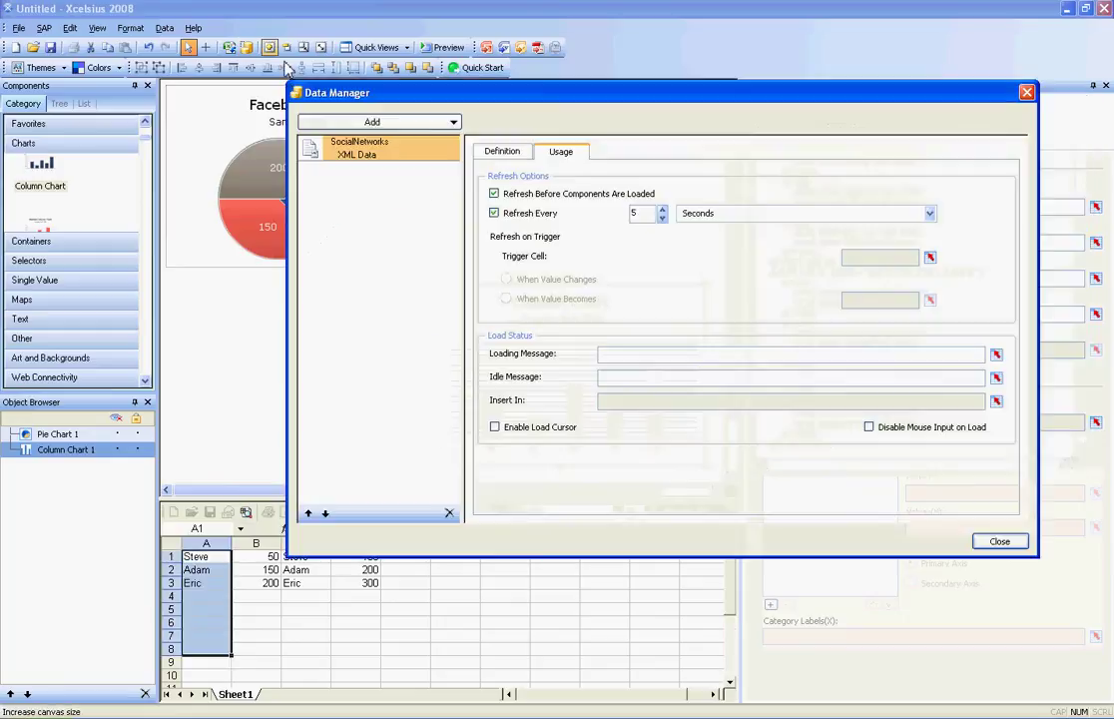
pyautogui.click(502, 152)
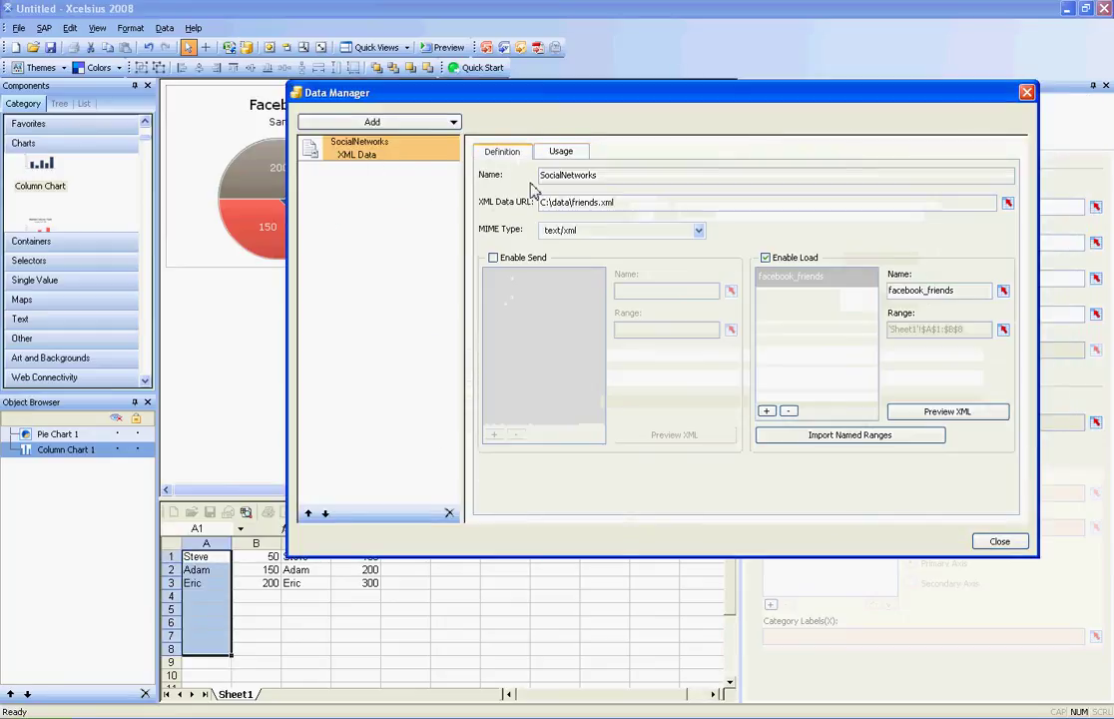
pyautogui.click(767, 411)
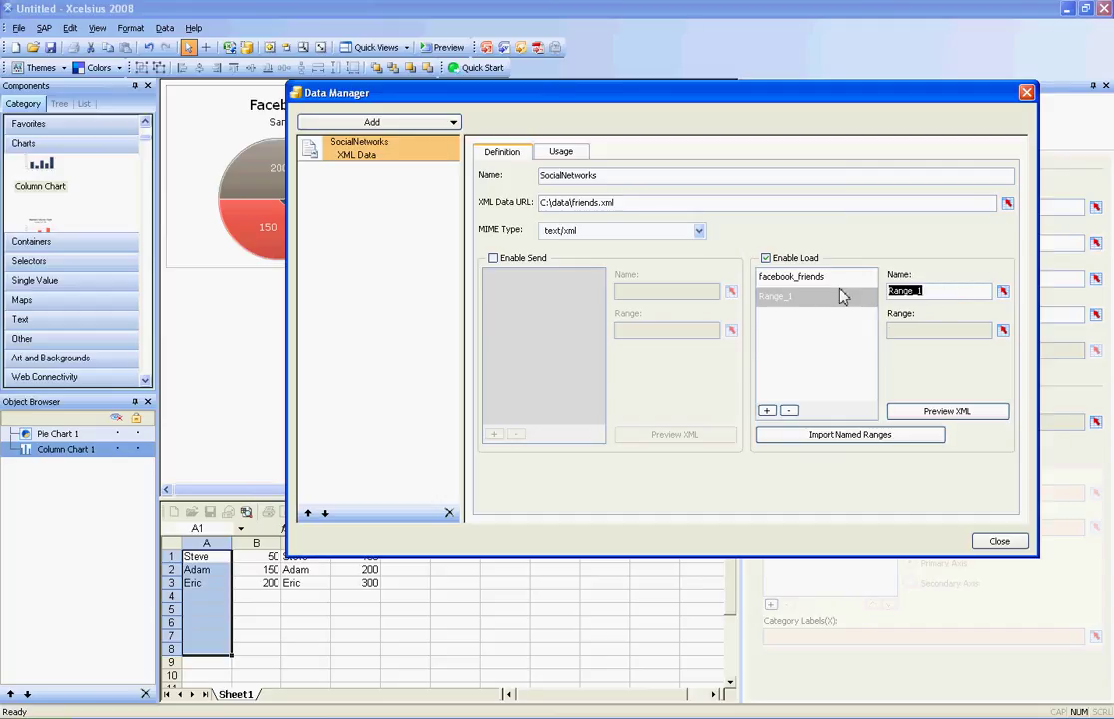
pyautogui.write('twitter_followers')
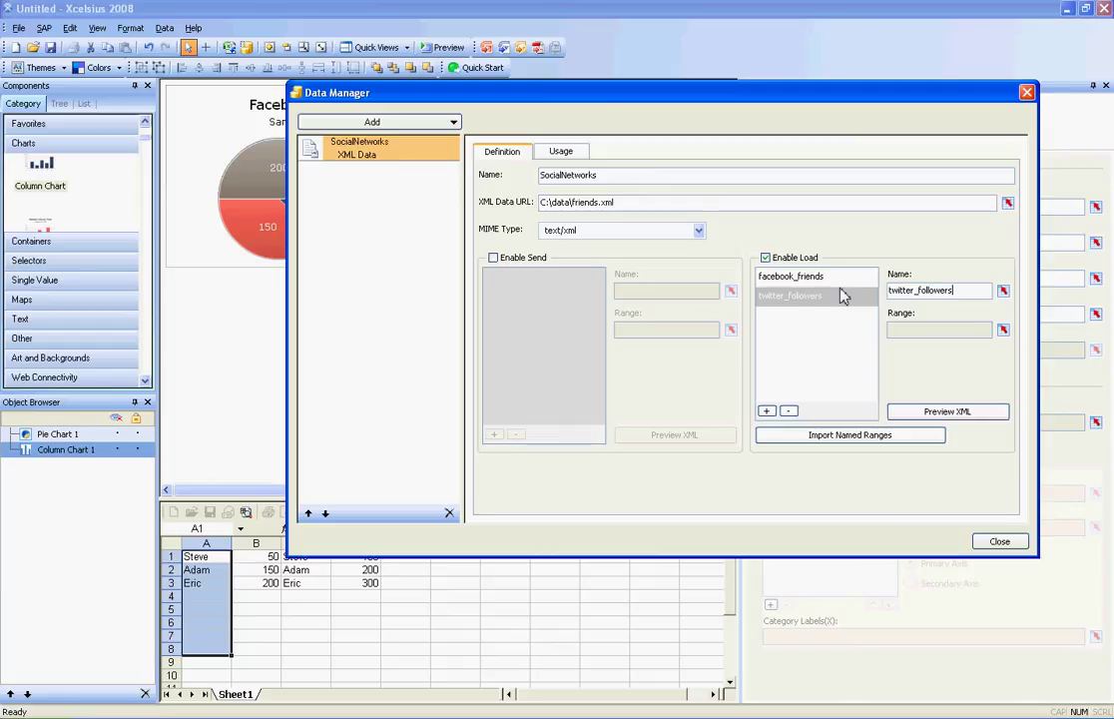
# Map twitter_followers to 'Sheet1'!$C$1:$D$8 and close Data Manager.
pyautogui.click(1003, 330)
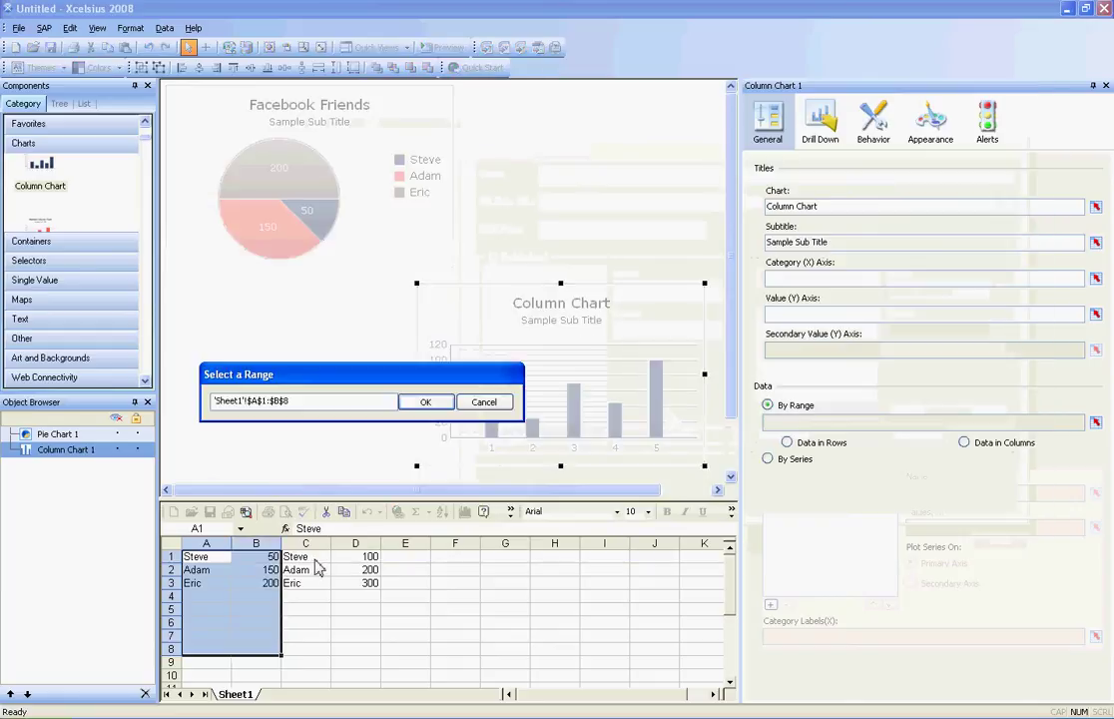
pyautogui.moveTo(339, 583); pyautogui.dragTo(363, 654)
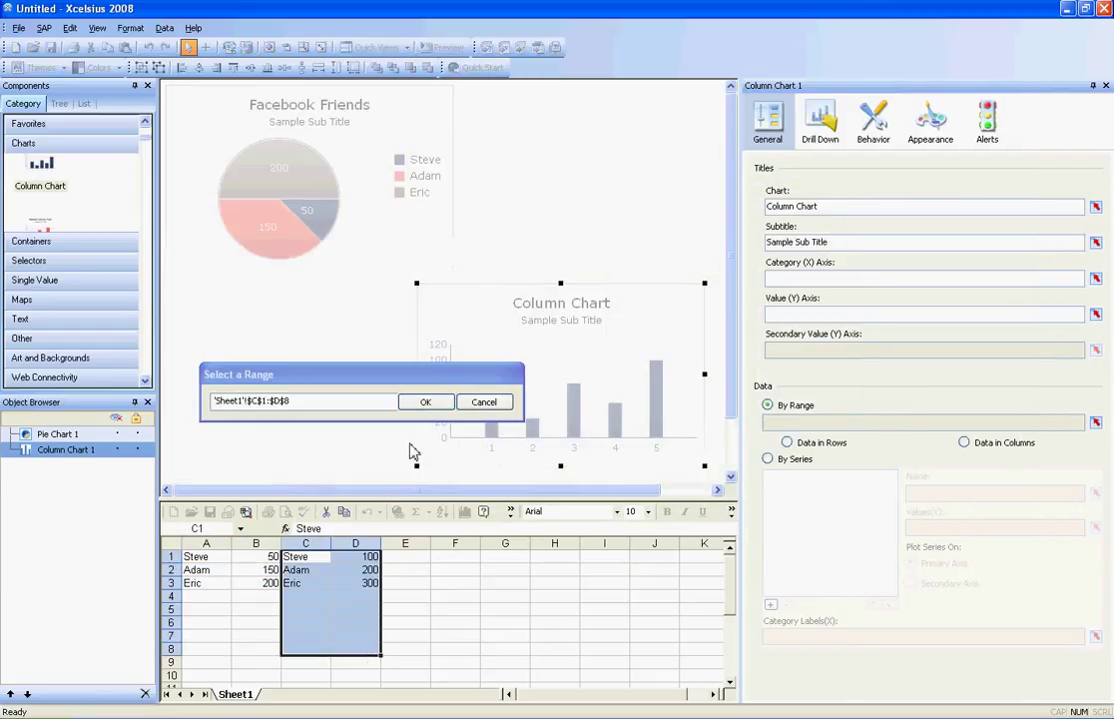
pyautogui.click(425, 402)
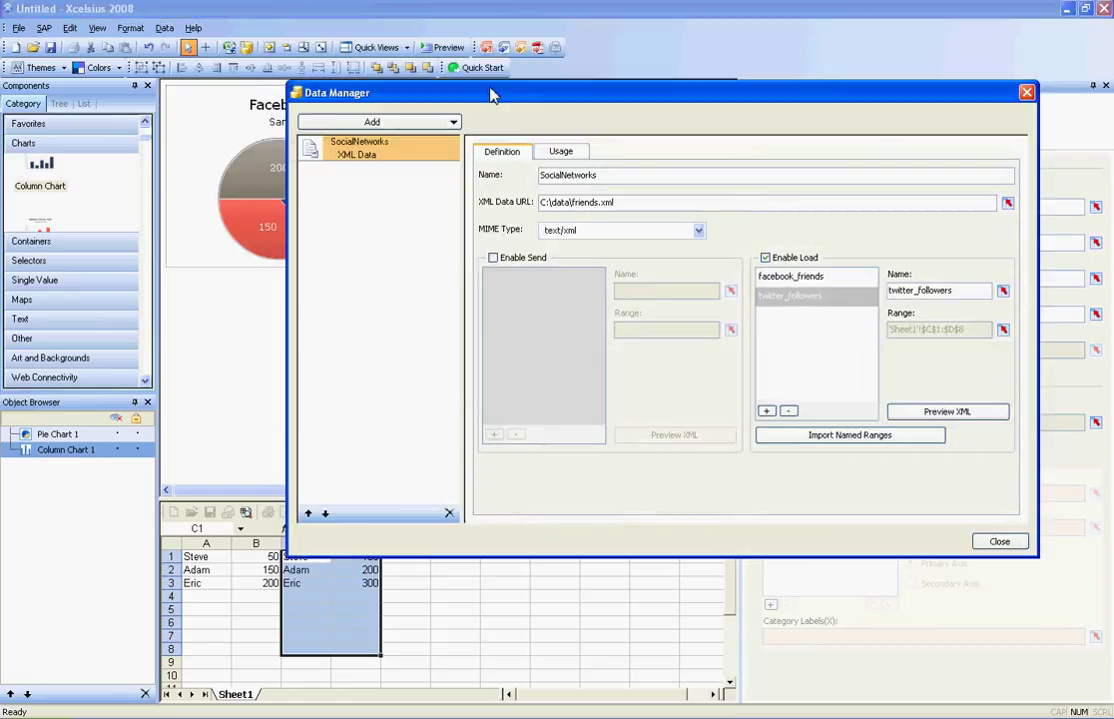
pyautogui.moveTo(490, 91); pyautogui.dragTo(459, 66)
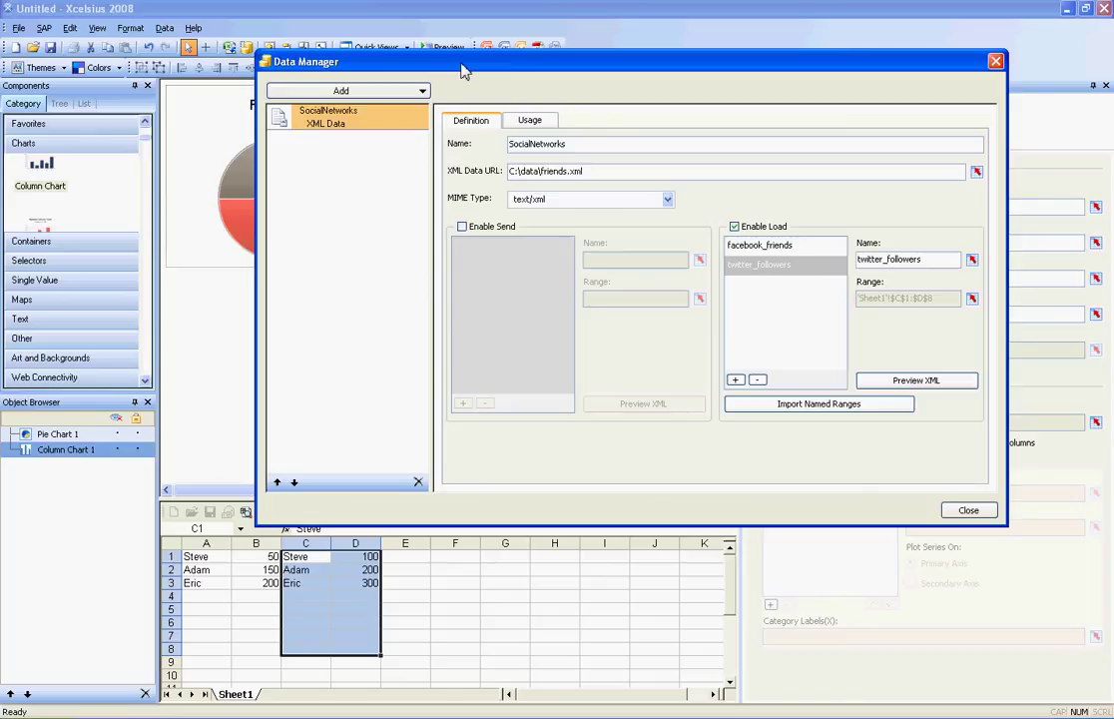
pyautogui.moveTo(404, 63); pyautogui.dragTo(443, 145)
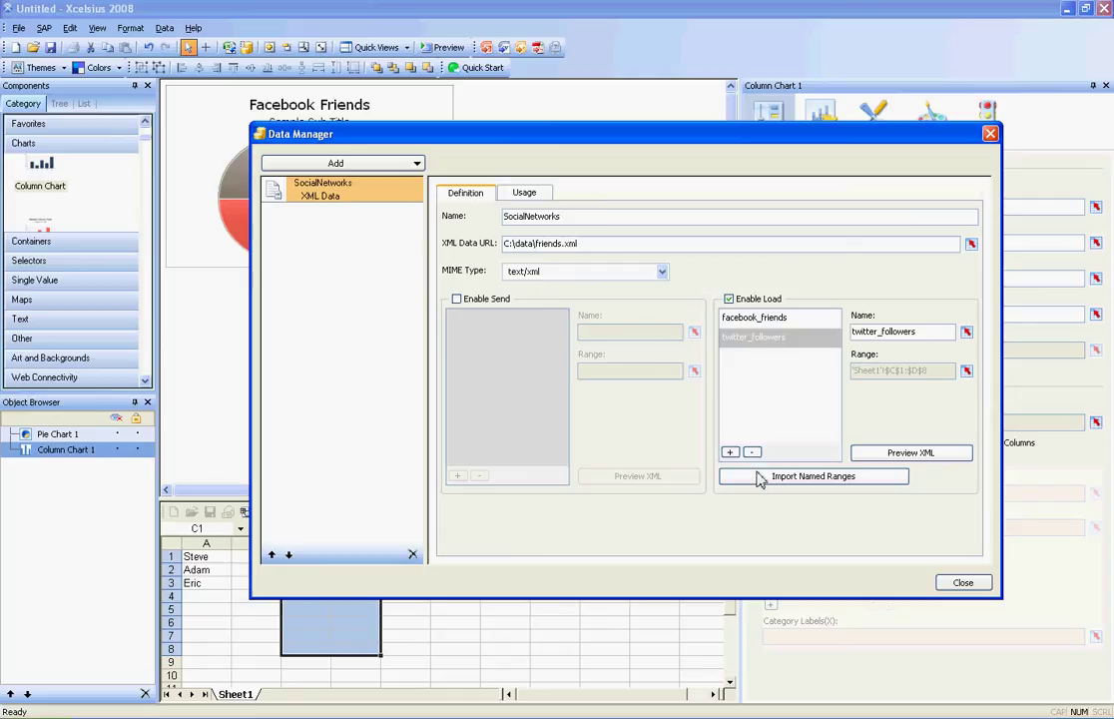
pyautogui.click(940, 585)
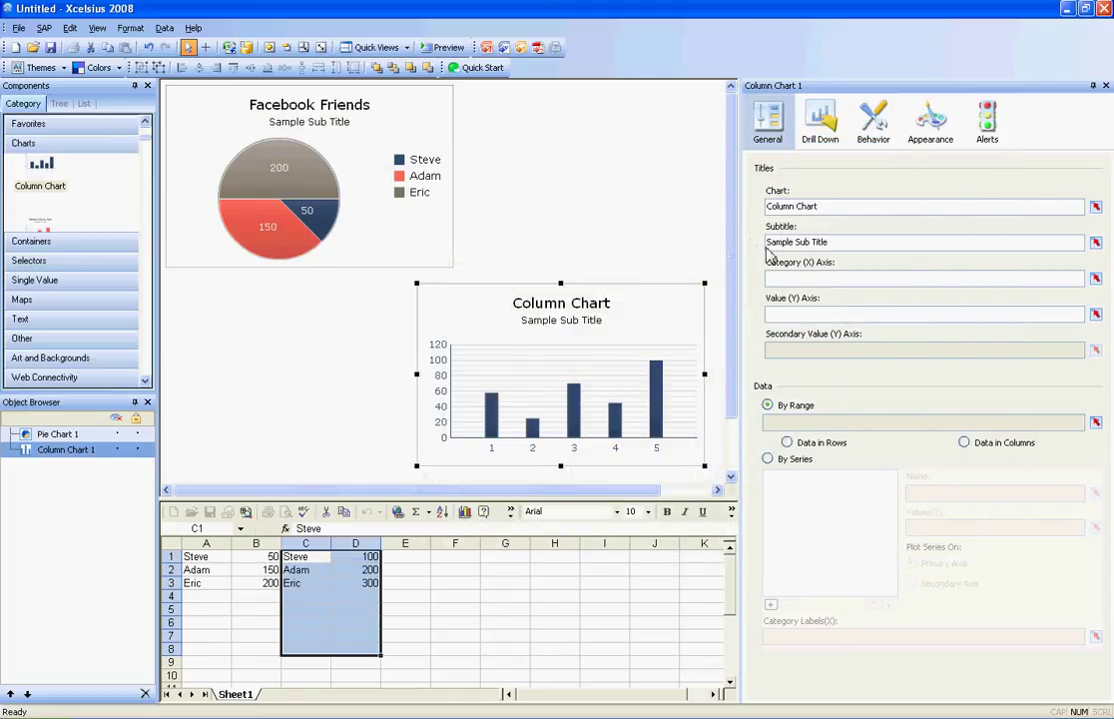
# Switch the column chart to By Series and add Series1 with values D1:D8.
pyautogui.click(772, 463)
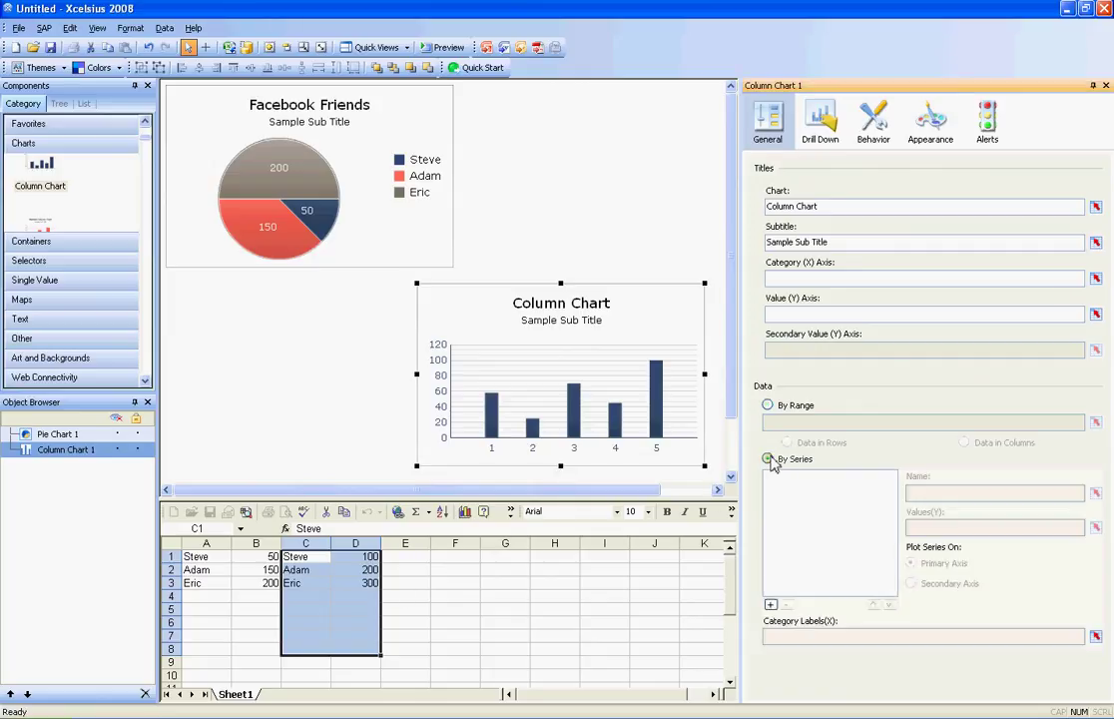
pyautogui.click(771, 605)
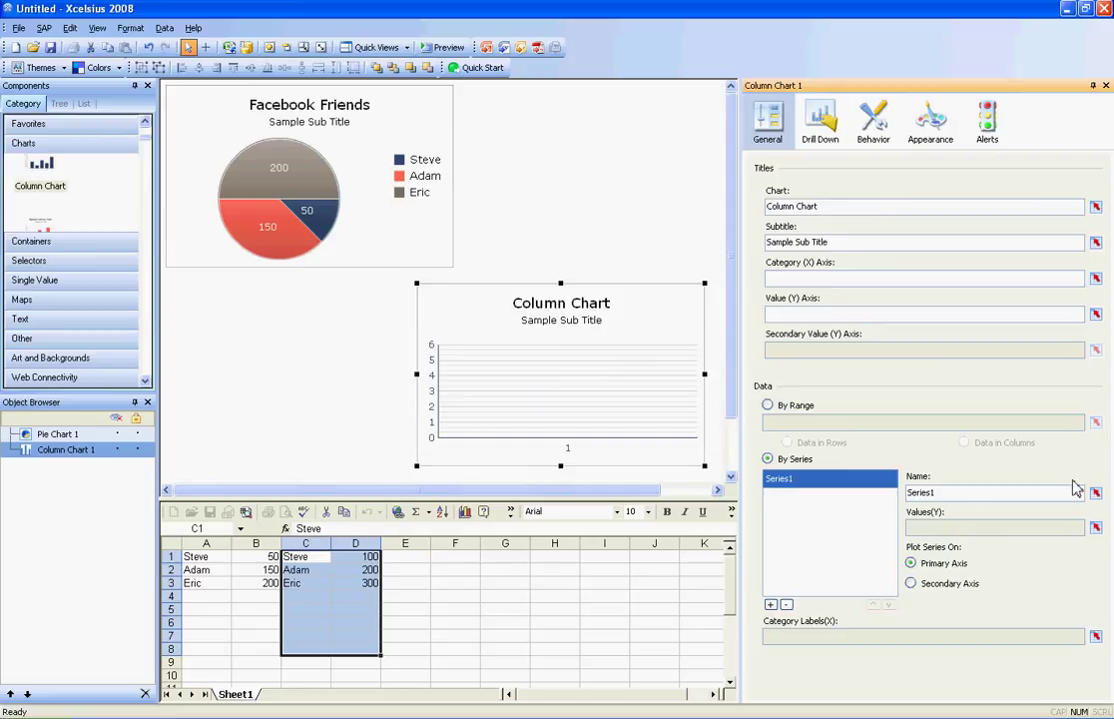
pyautogui.click(1095, 528)
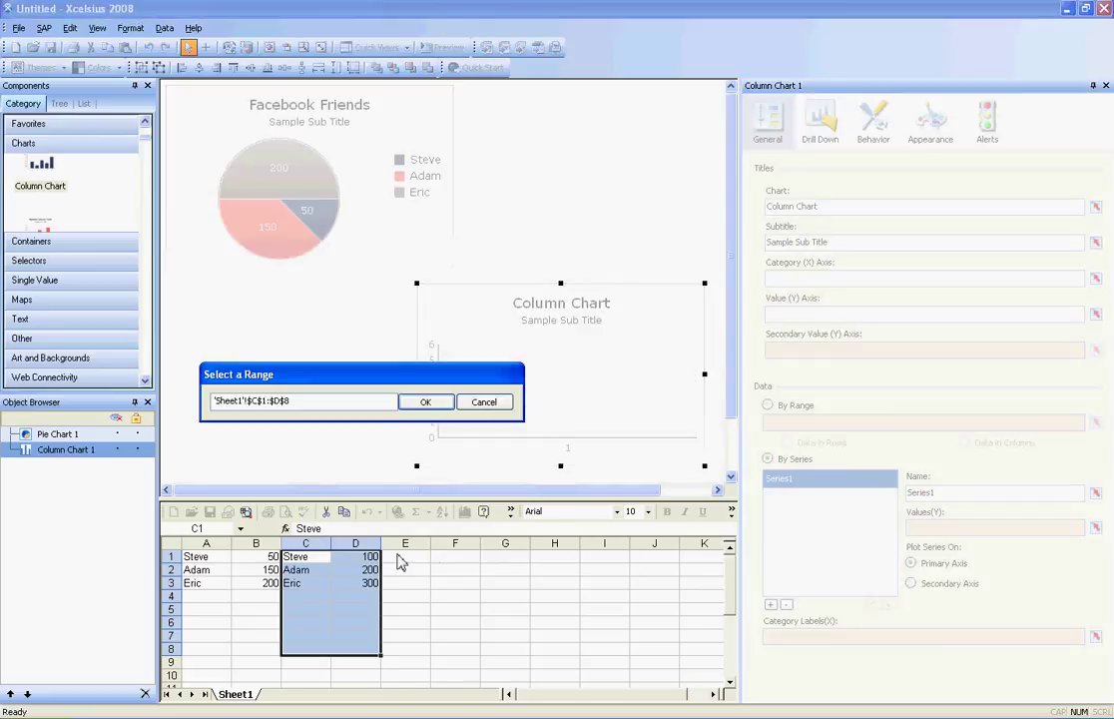
pyautogui.moveTo(355, 556); pyautogui.dragTo(367, 607)
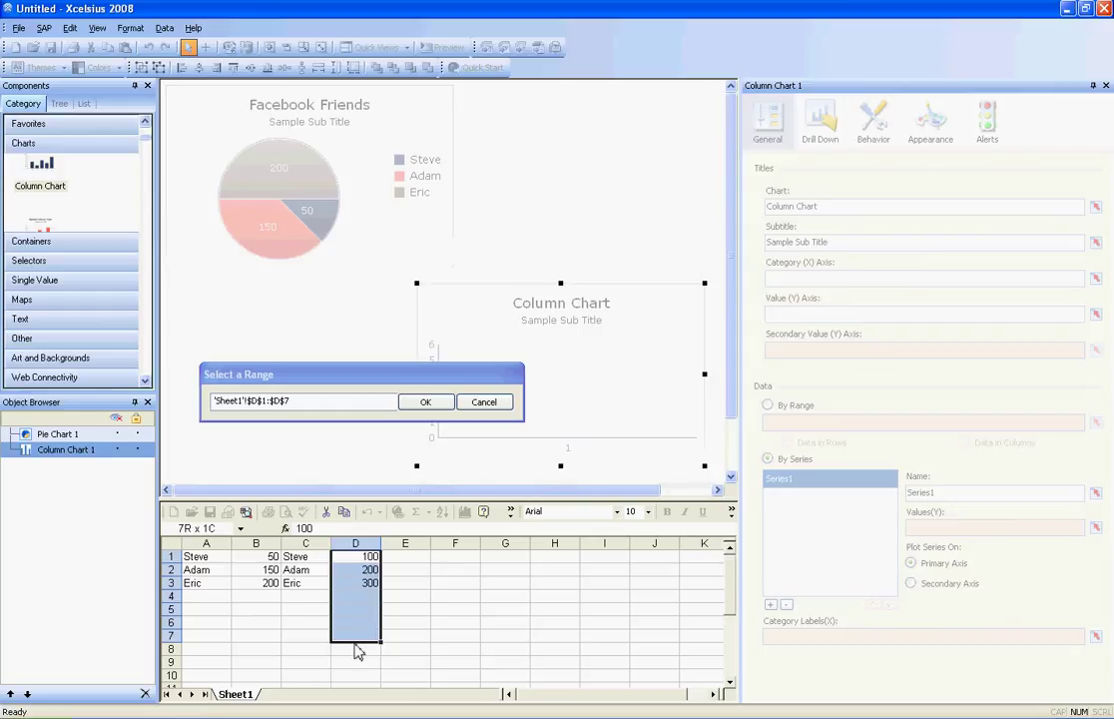
pyautogui.keyDown('shift'); pyautogui.click(361, 647); pyautogui.keyUp('shift')
pyautogui.click(444, 409)
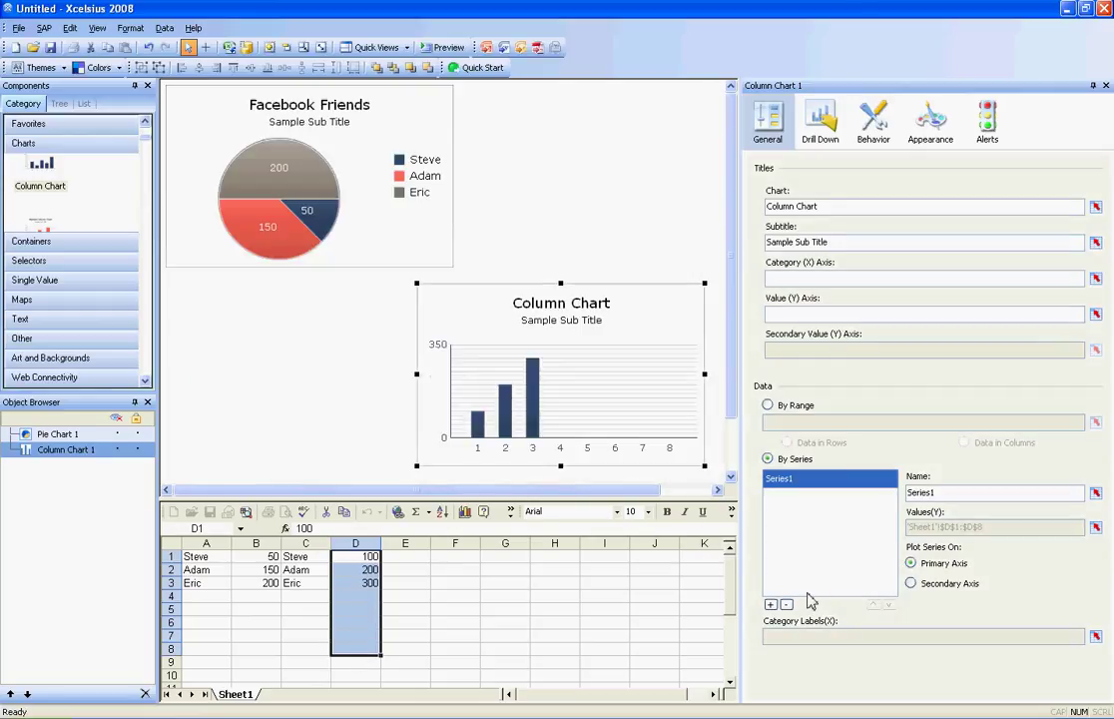
# Set the series category labels to C1:C8.
pyautogui.click(1095, 636)
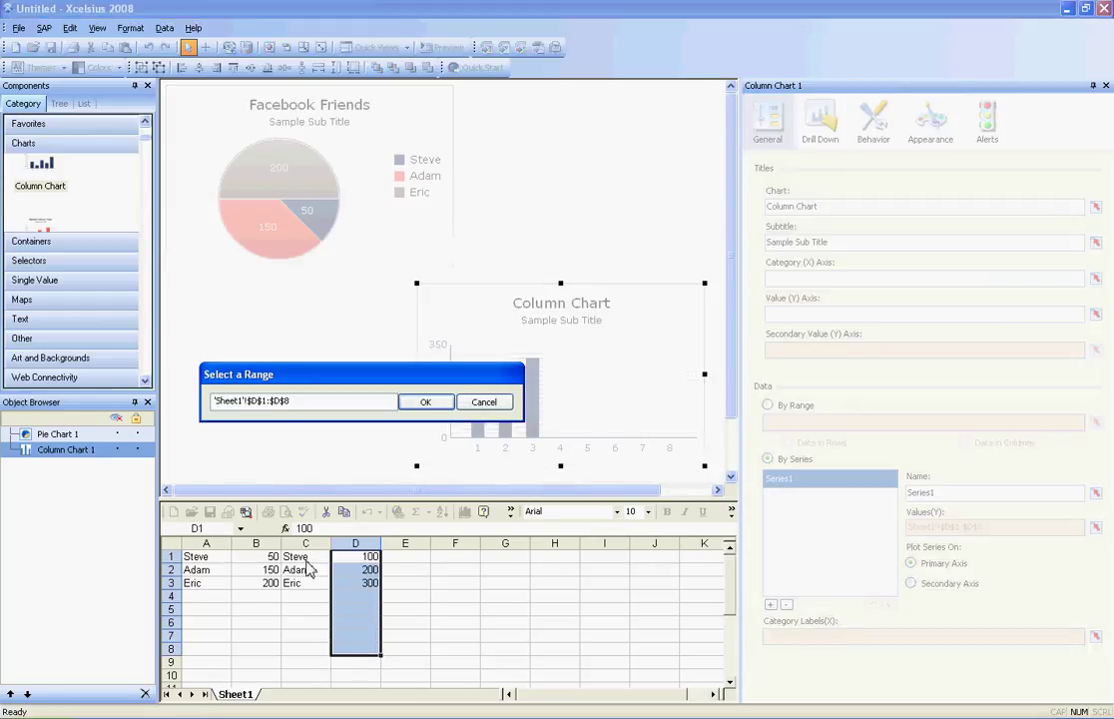
pyautogui.moveTo(299, 556); pyautogui.dragTo(313, 659)
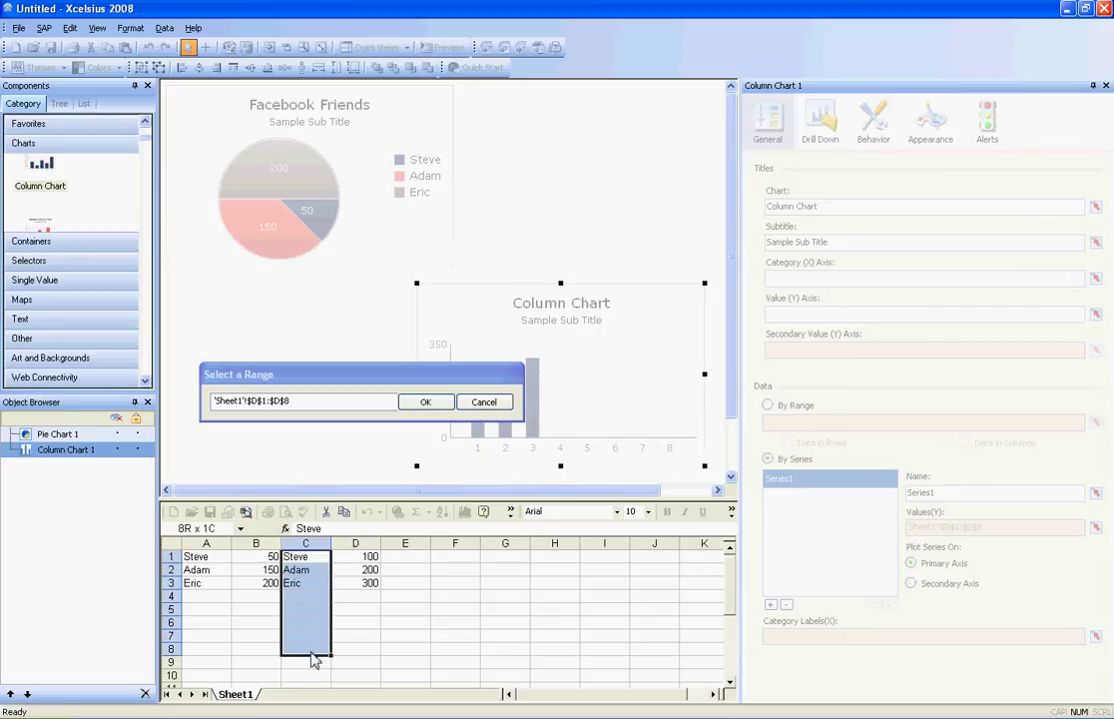
pyautogui.click(427, 404)
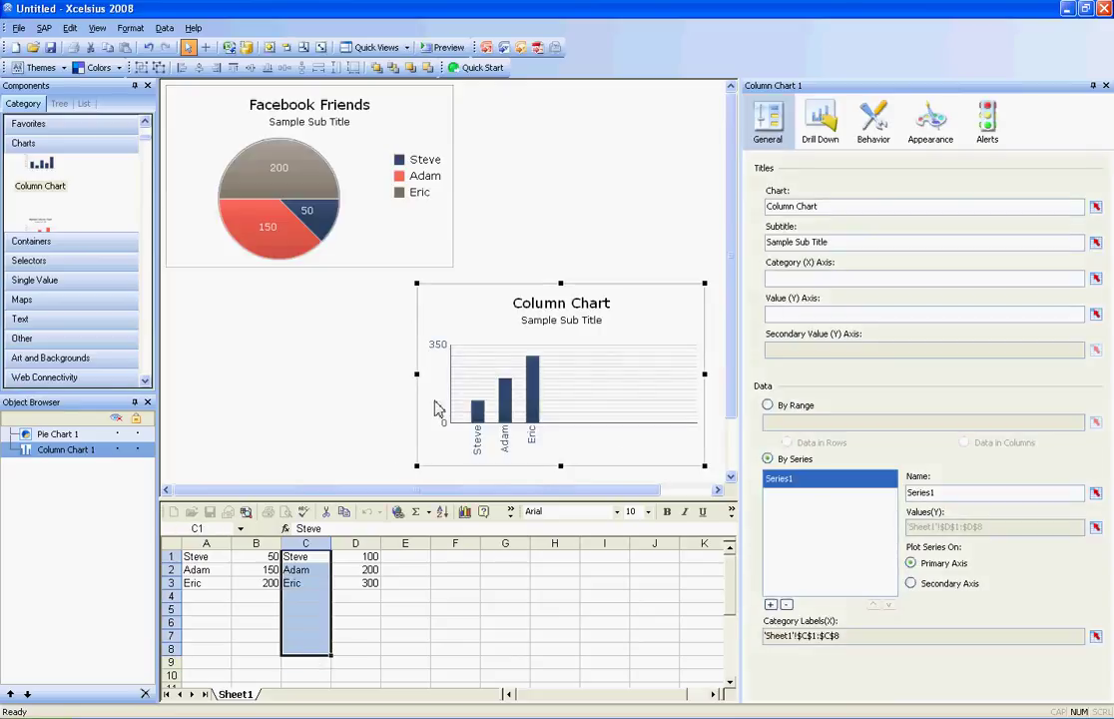
# Make the column chart ignore blank cells in both series and values.
pyautogui.click(872, 124)
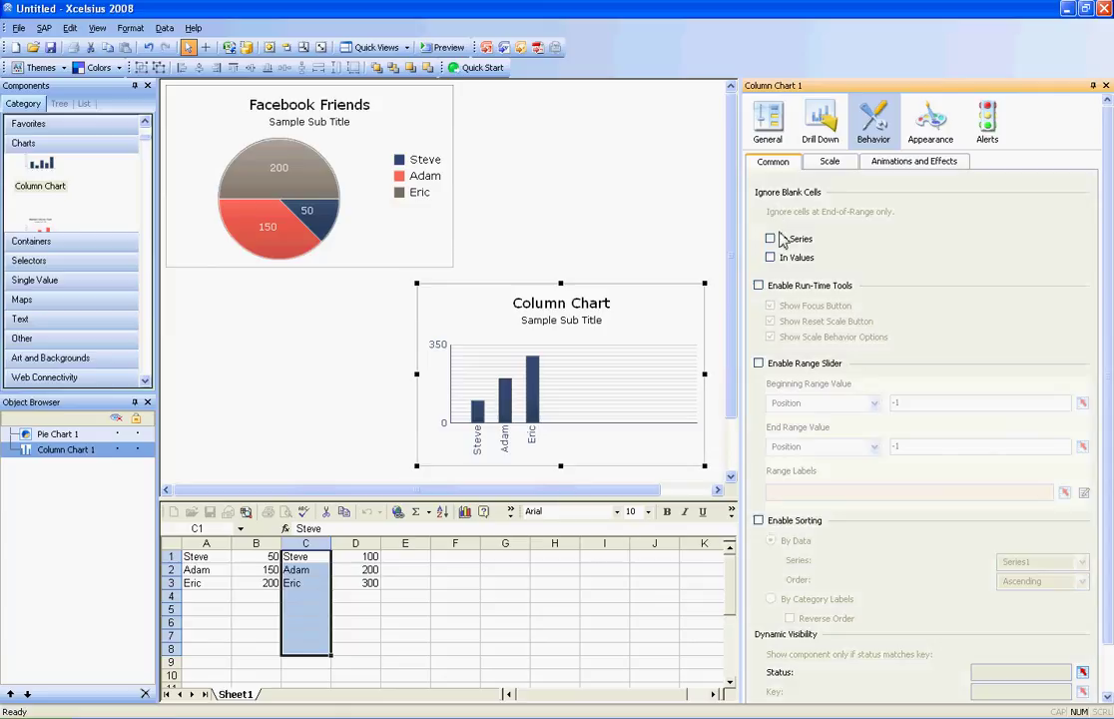
pyautogui.click(770, 238)
pyautogui.click(770, 256)
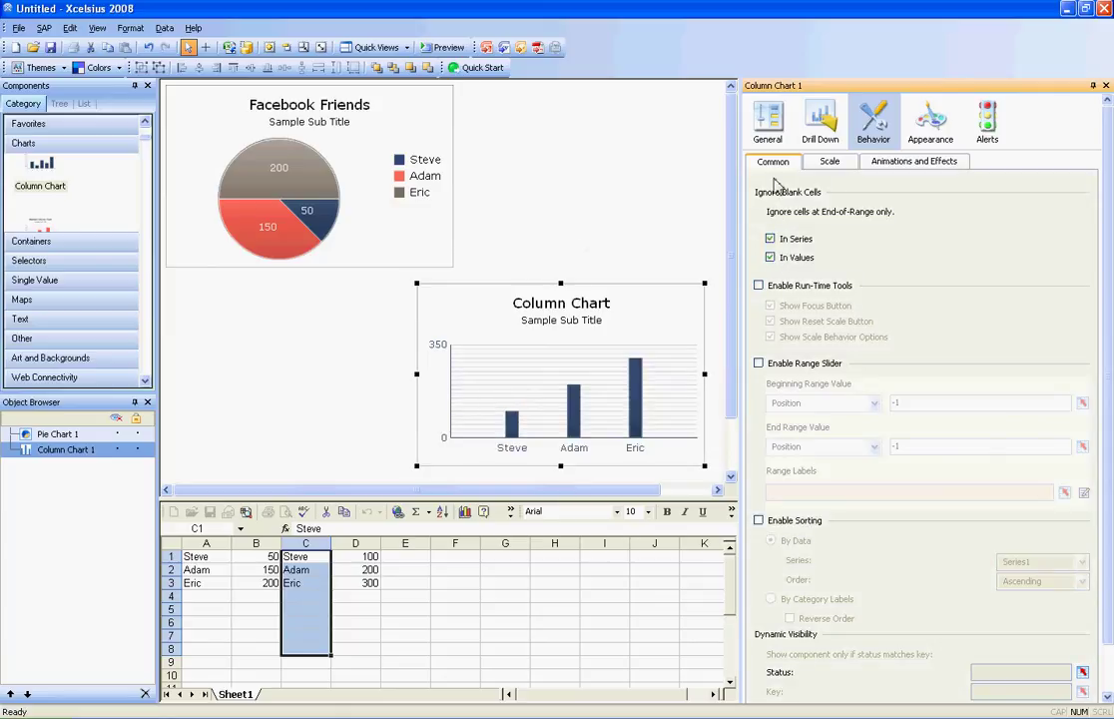
# Replace the column chart title with 'Twitter Followers'.
pyautogui.click(768, 120)
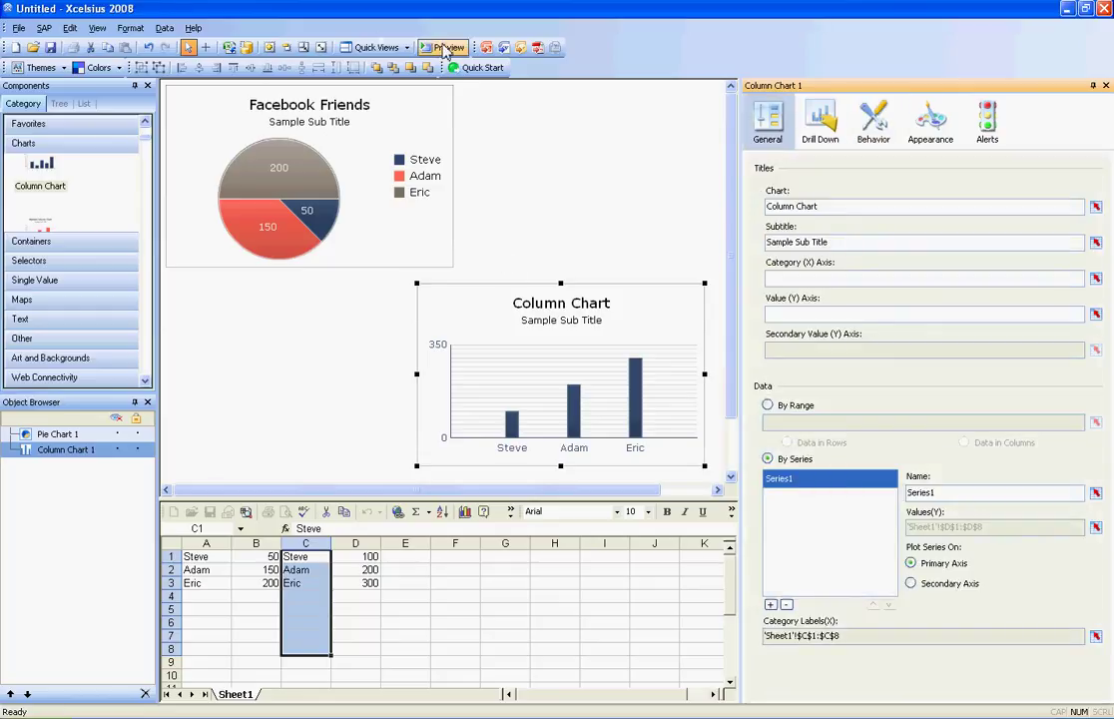
pyautogui.tripleClick(829, 206)
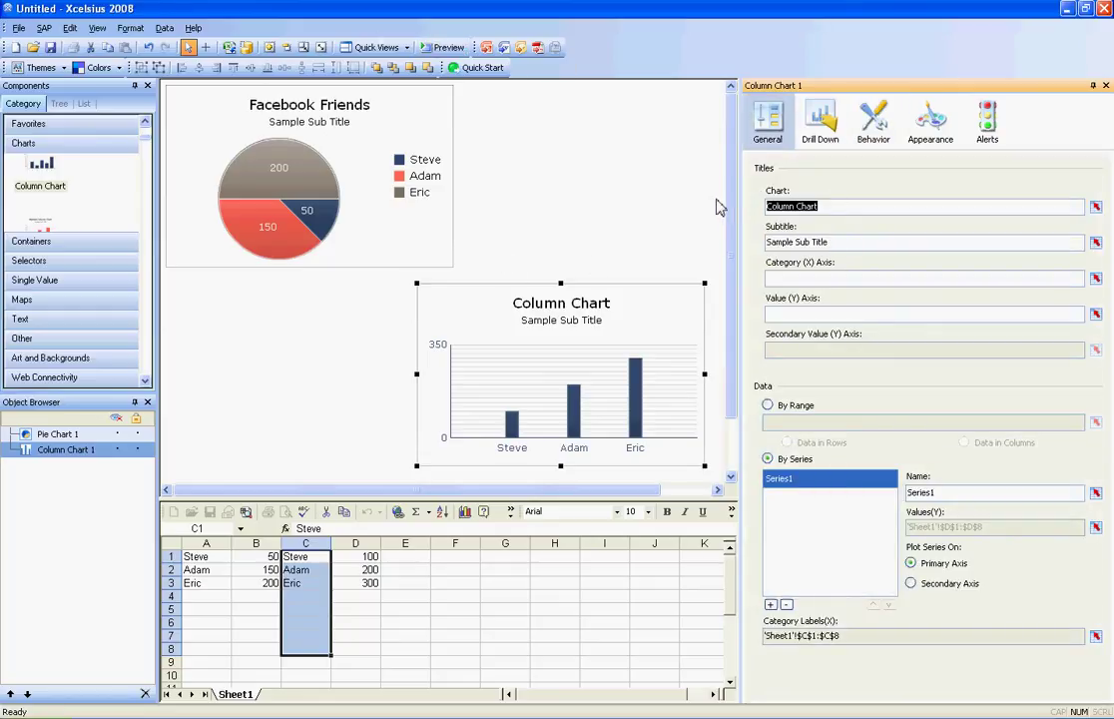
pyautogui.write('Twitter')
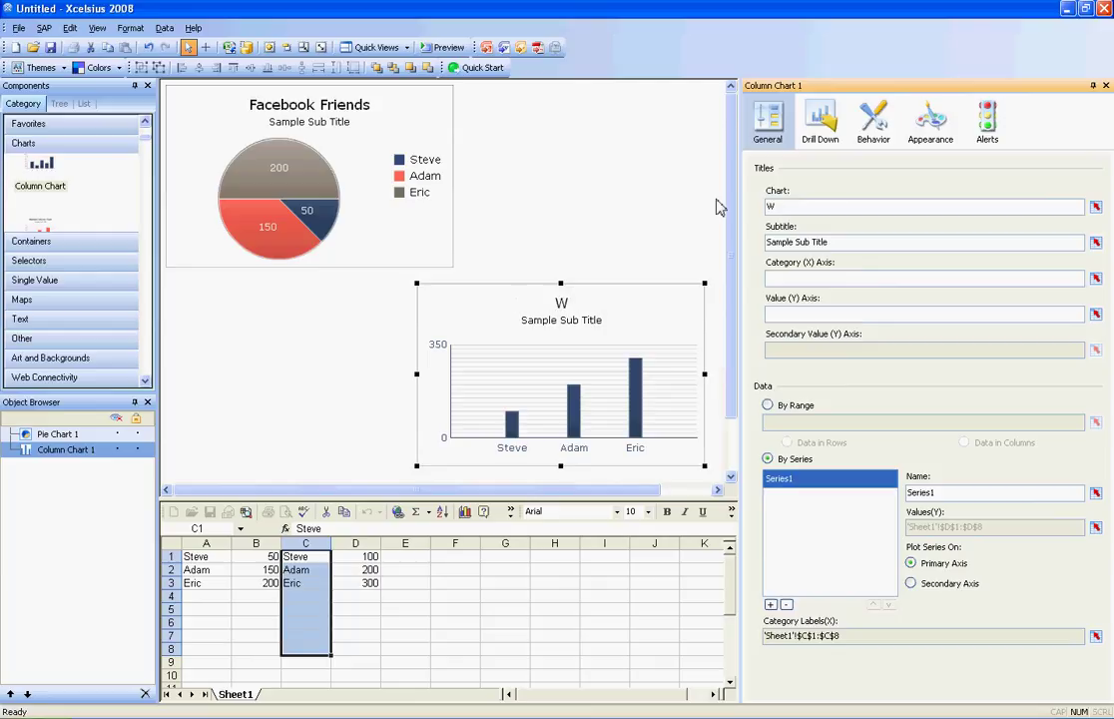
pyautogui.write(' Followers')
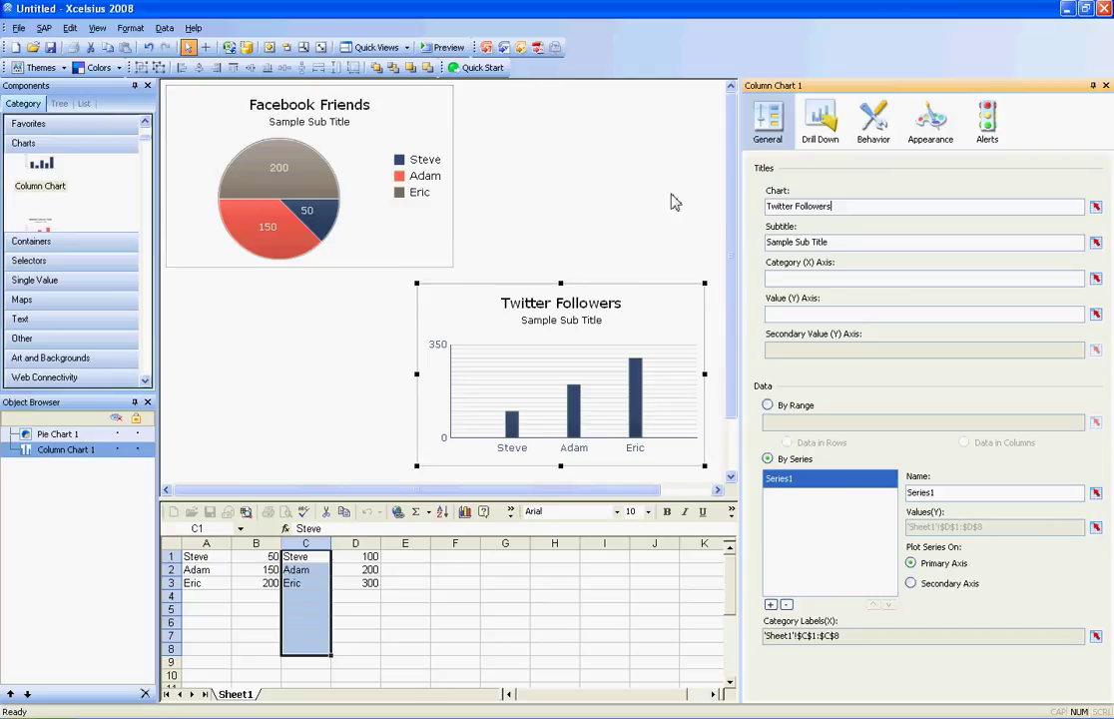
# Run the dashboard preview to see both charts plot the XML data for Steve, Adam, John and Eric.
pyautogui.click(449, 48)
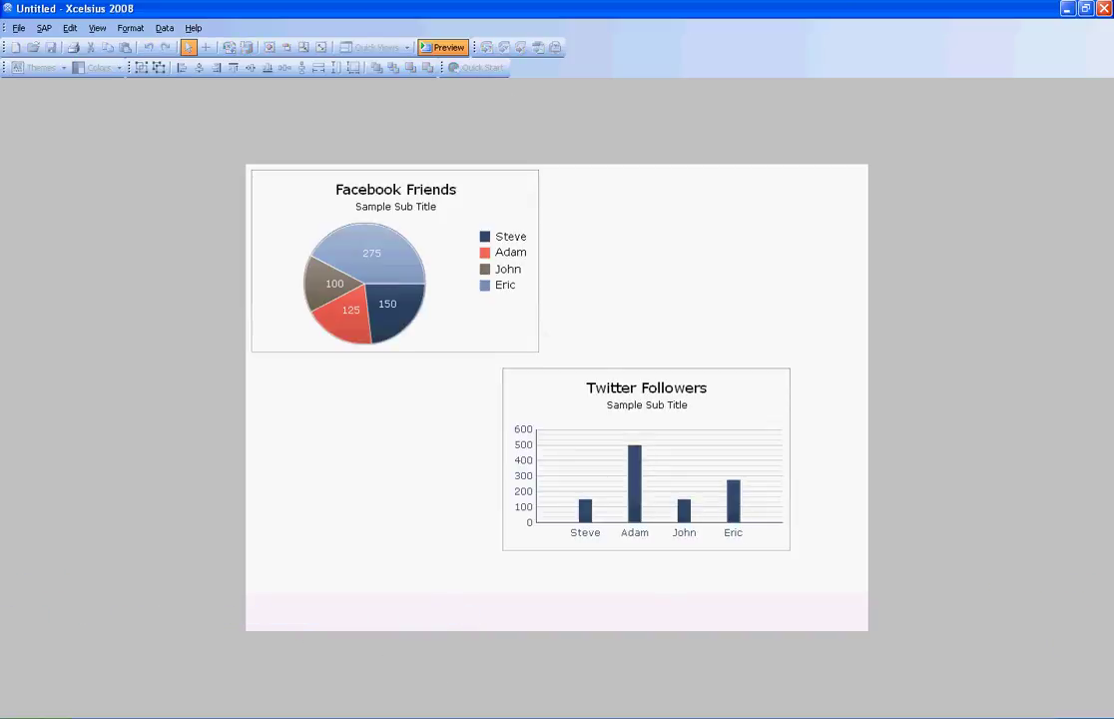
# In friends.xml, set Eric's twitter_followers value to 150 and John's to 75.
pyautogui.hotkey('alt', 'Tab')
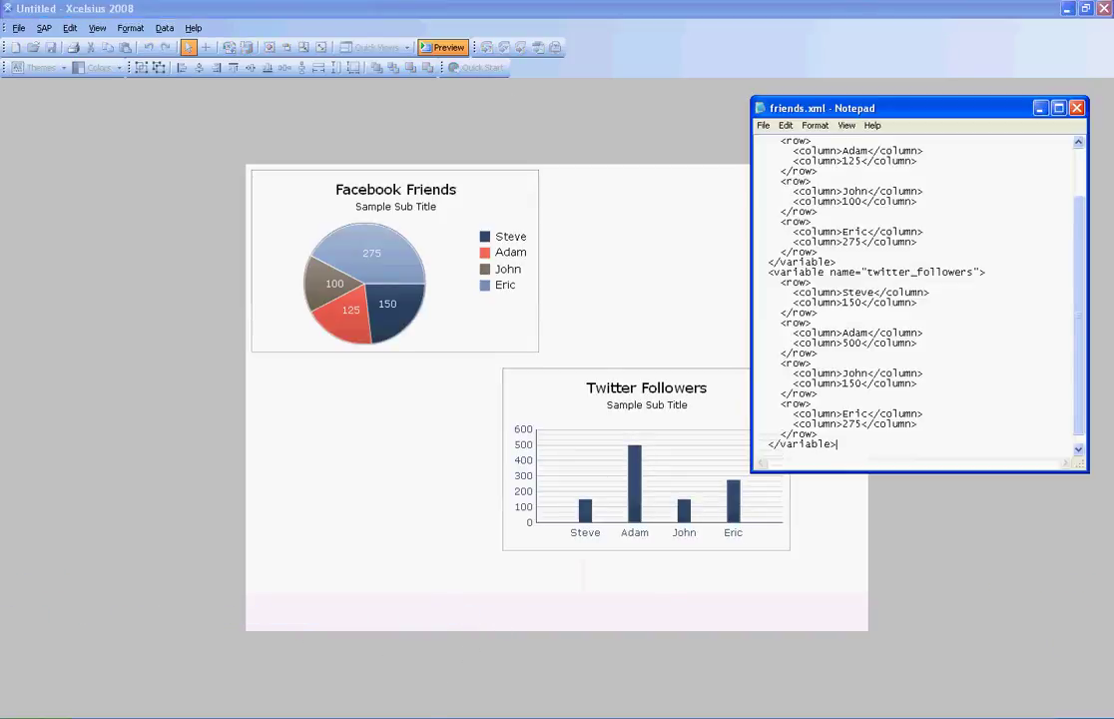
pyautogui.moveTo(916, 112); pyautogui.dragTo(934, 69)
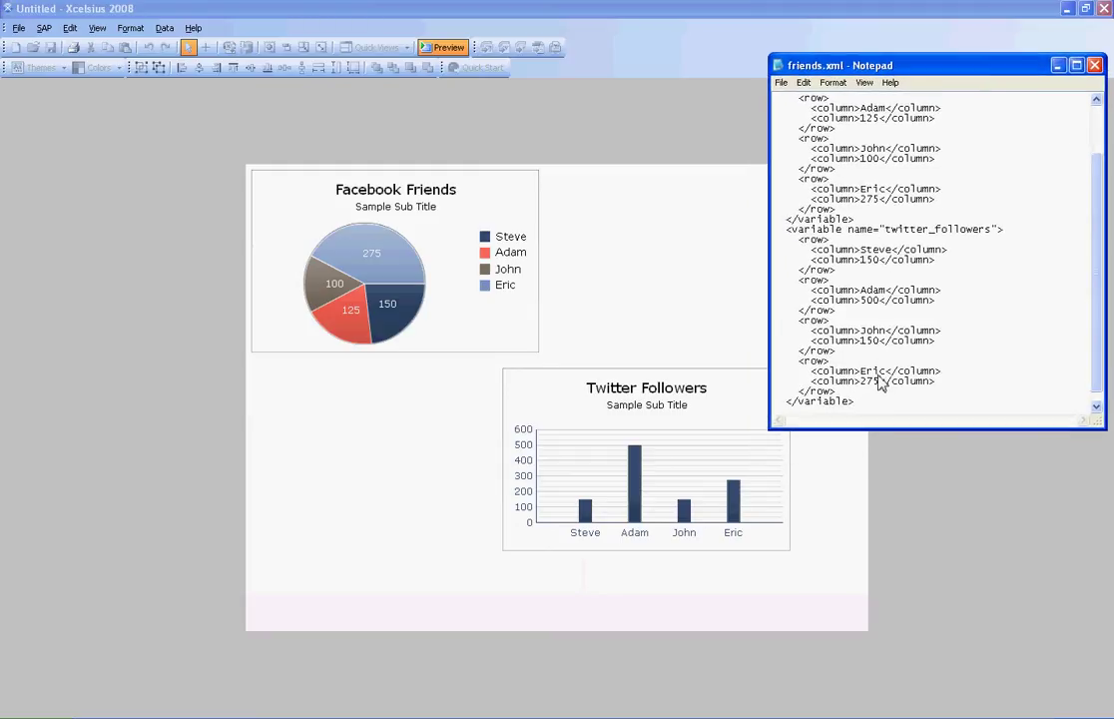
pyautogui.moveTo(861, 381); pyautogui.dragTo(874, 381)
pyautogui.write('150')
pyautogui.moveTo(878, 341); pyautogui.dragTo(867, 342)
pyautogui.write('75')
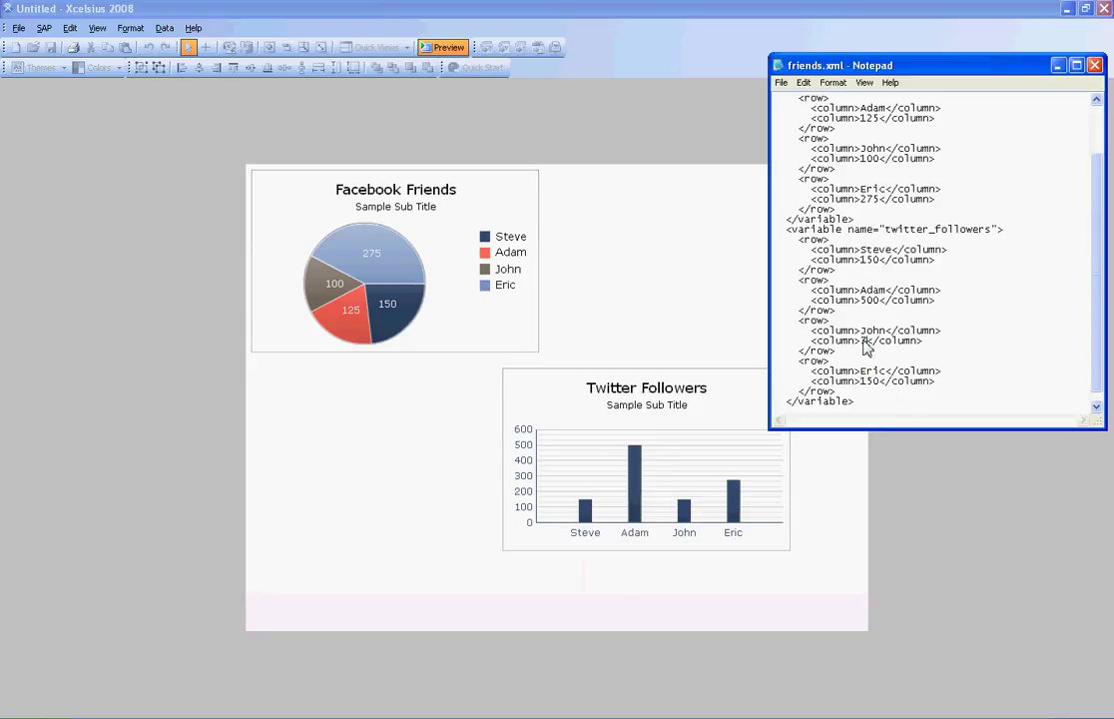
# Change Adam's twitter_followers to 20 and Steve's to 325, then save friends.xml.
pyautogui.moveTo(878, 301); pyautogui.dragTo(872, 301)
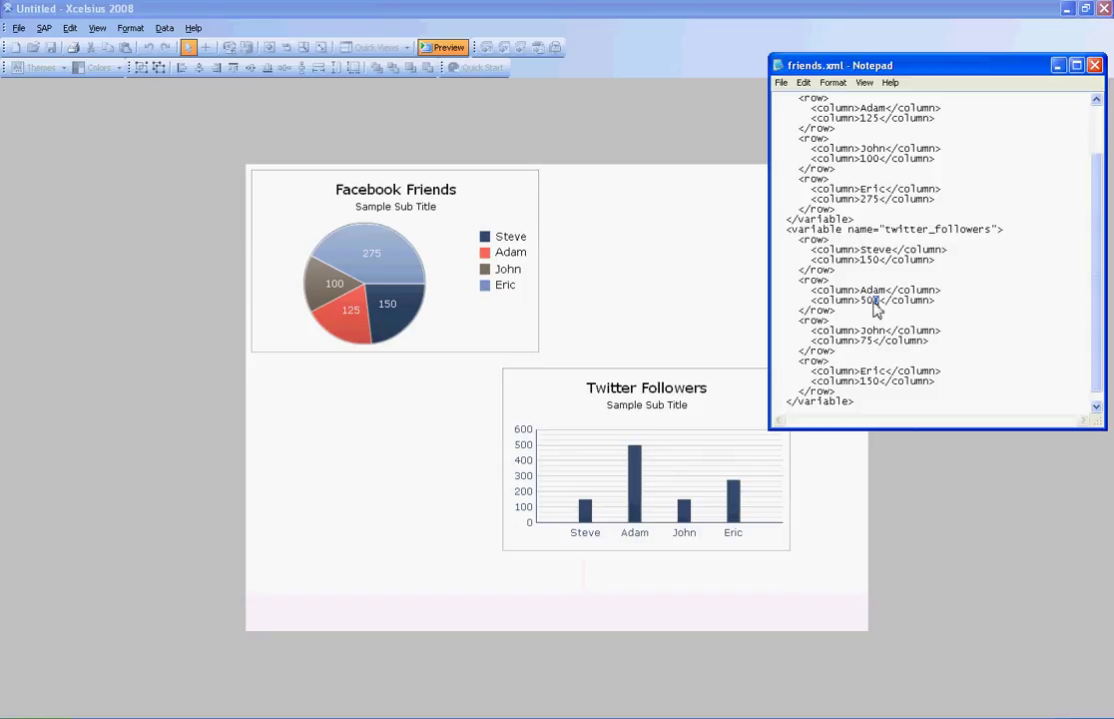
pyautogui.press('BackSpace')
pyautogui.press('BackSpace')
pyautogui.write('20')
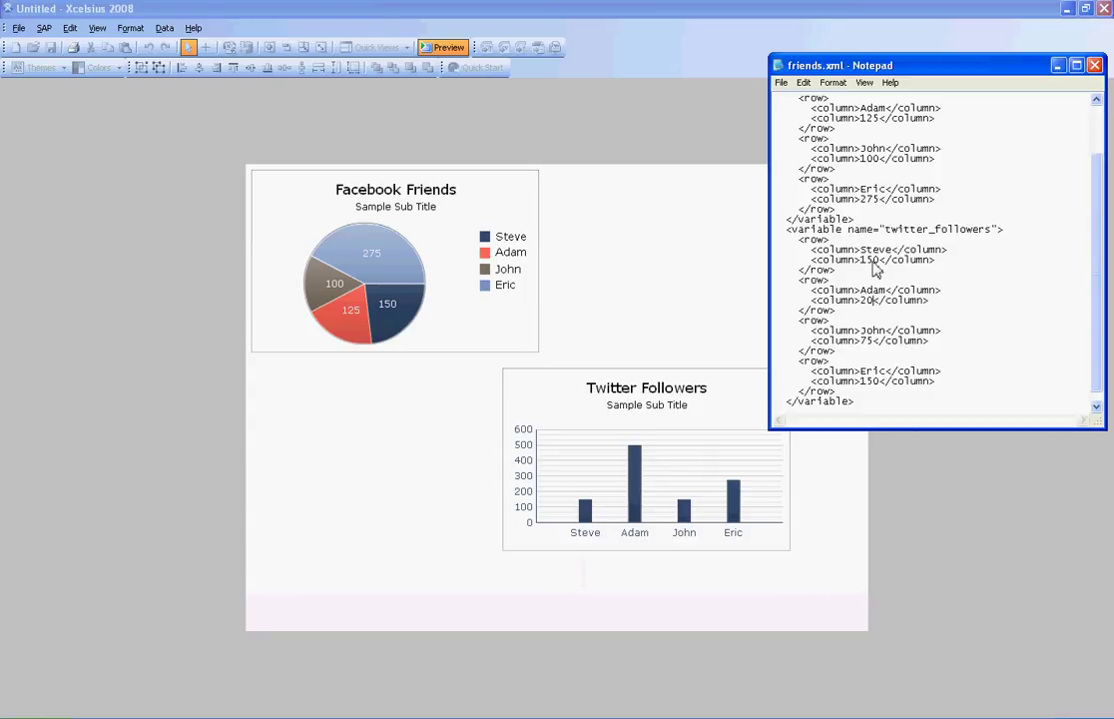
pyautogui.moveTo(881, 262); pyautogui.dragTo(866, 261)
pyautogui.write('325')
pyautogui.click(782, 82)
pyautogui.click(803, 127)
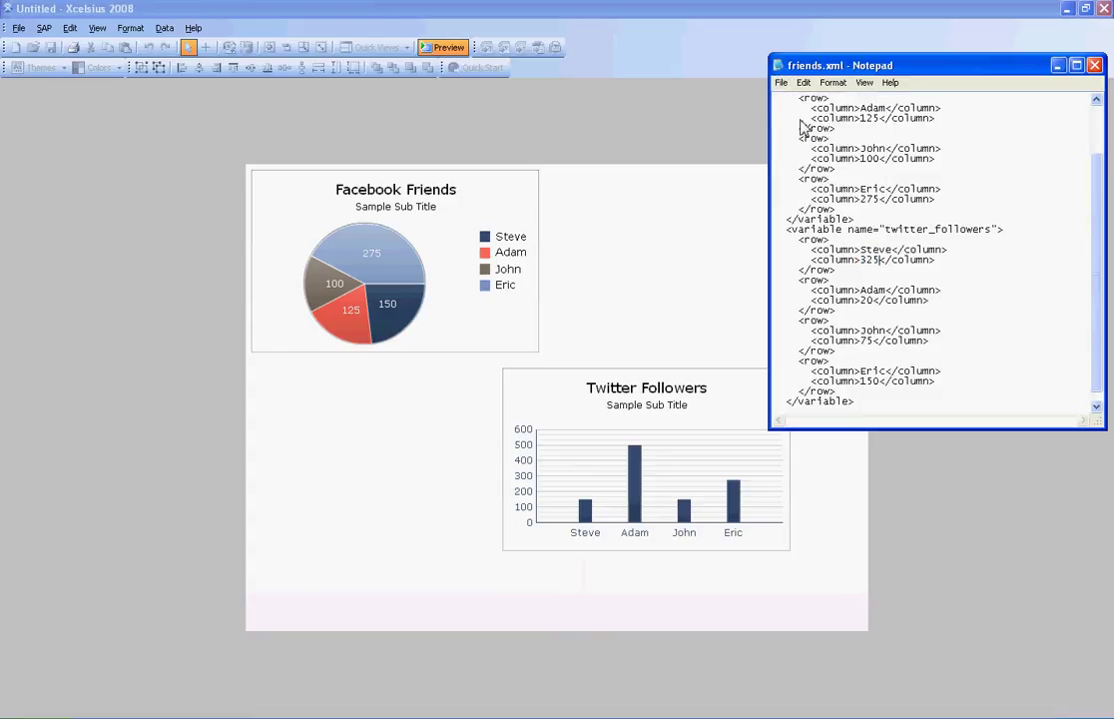